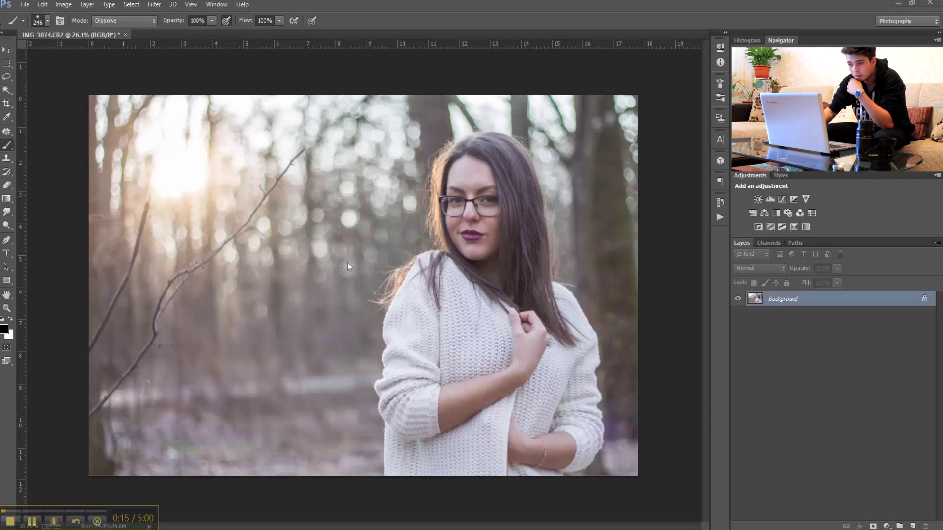
# Open the new fill or adjustment layer menu at the bottom of the Layers panel
pyautogui.click(887, 526)
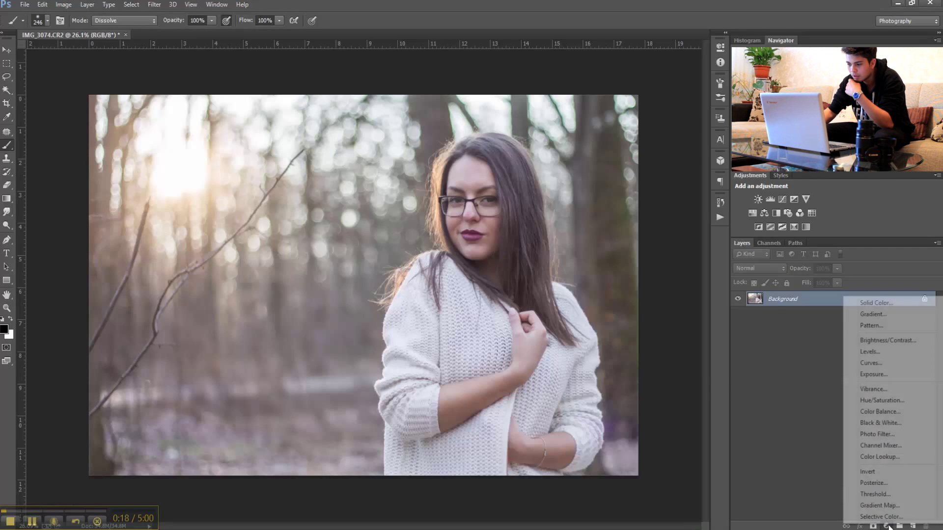
# Add a Levels layer with midtone gamma 0.76 and input white pulled to 252
pyautogui.click(867, 352)
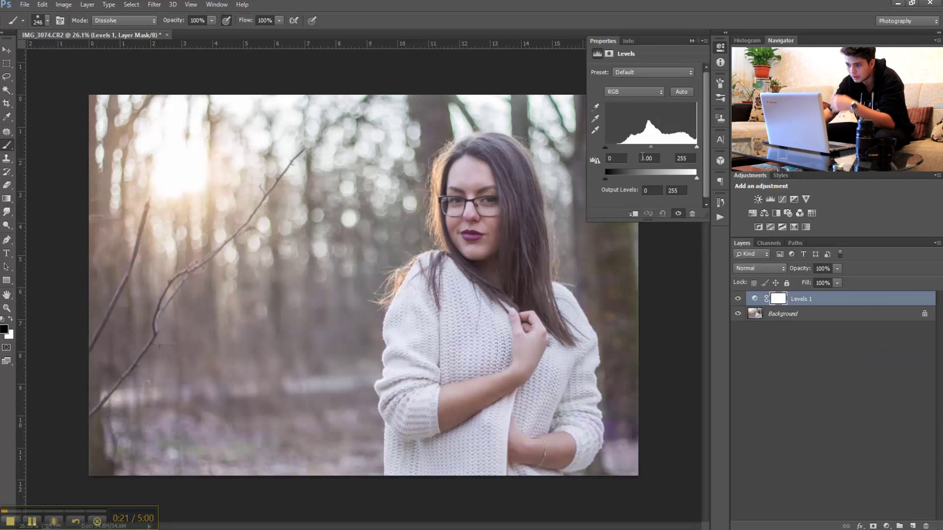
pyautogui.moveTo(651, 148); pyautogui.dragTo(651, 156)
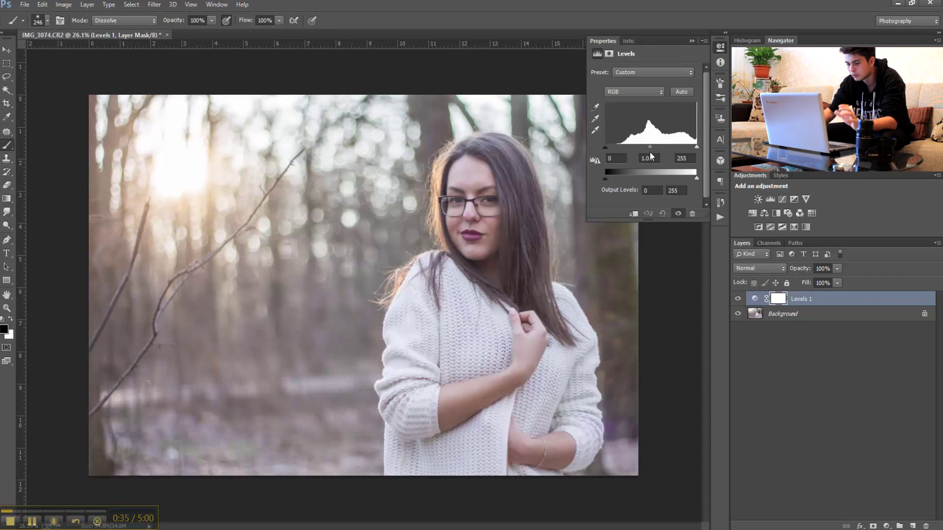
pyautogui.moveTo(651, 156); pyautogui.dragTo(655, 150)
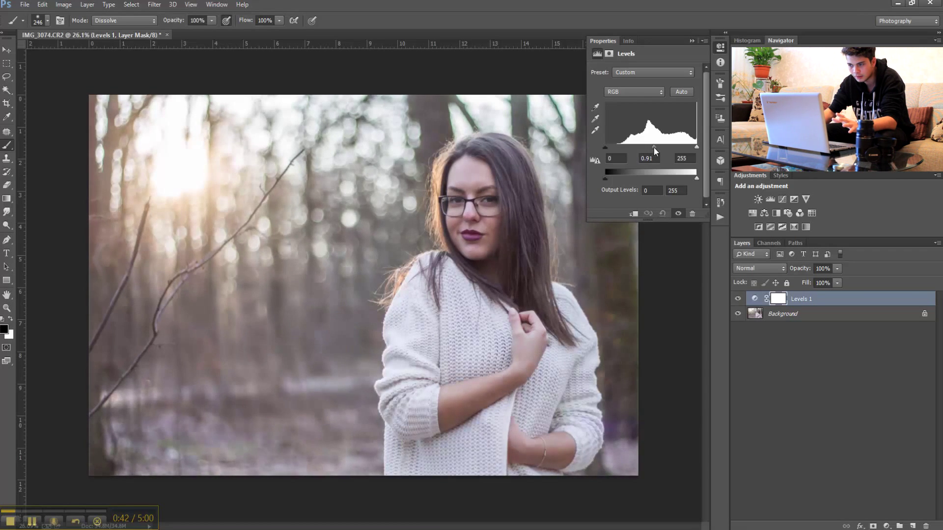
pyautogui.moveTo(655, 151); pyautogui.dragTo(641, 150)
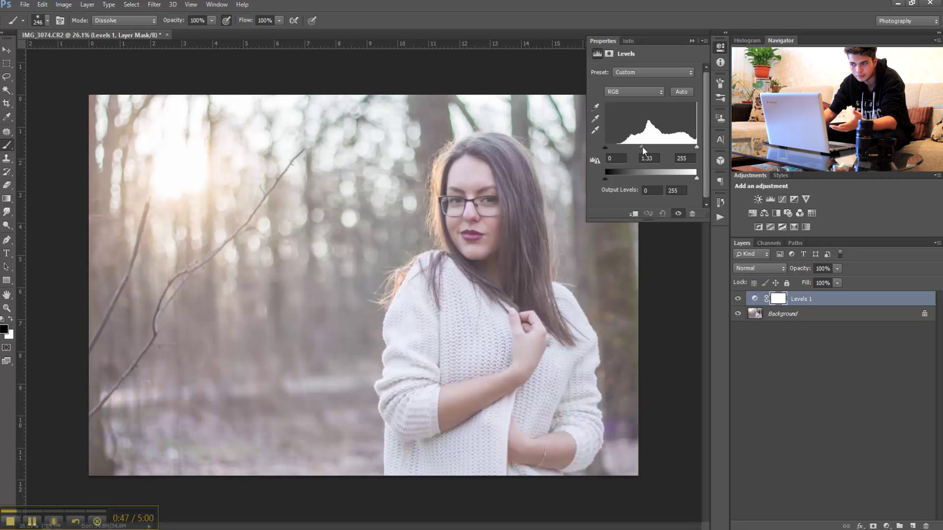
pyautogui.moveTo(642, 146); pyautogui.dragTo(659, 146)
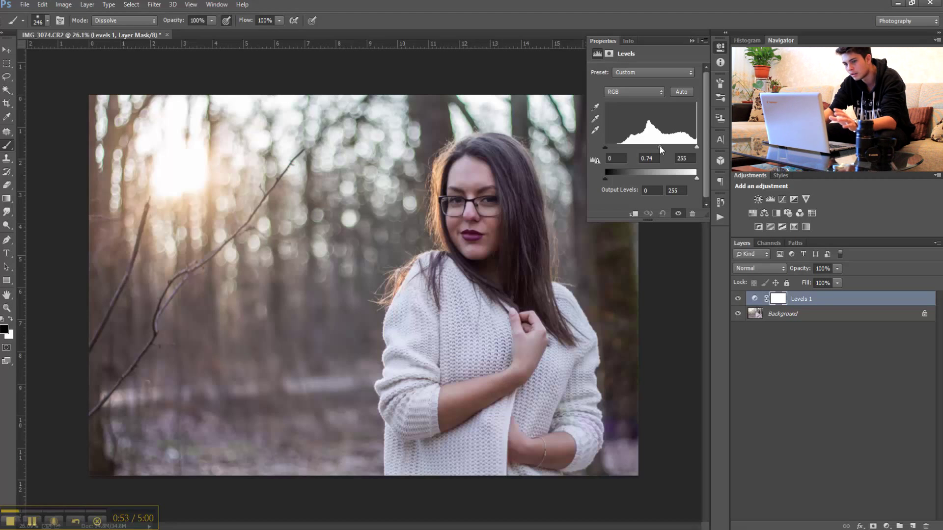
pyautogui.moveTo(660, 146); pyautogui.dragTo(656, 146)
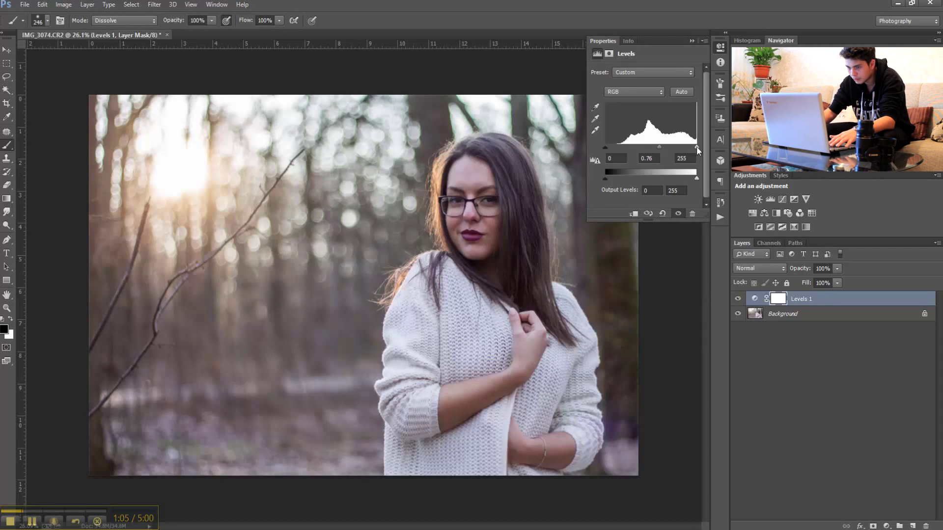
pyautogui.moveTo(697, 147); pyautogui.dragTo(696, 147)
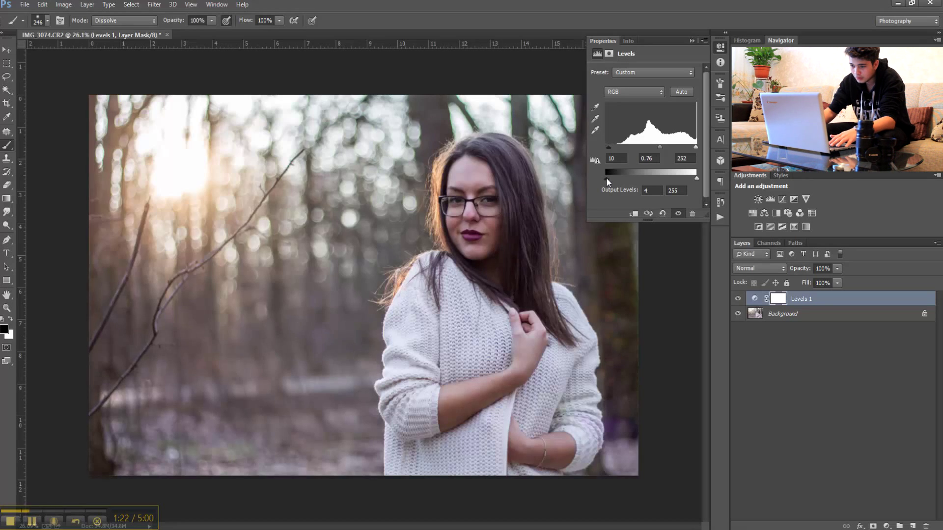
# Lower the Levels output white to 214 to dim the highlights, then collapse the panel
pyautogui.moveTo(606, 177); pyautogui.dragTo(608, 177)
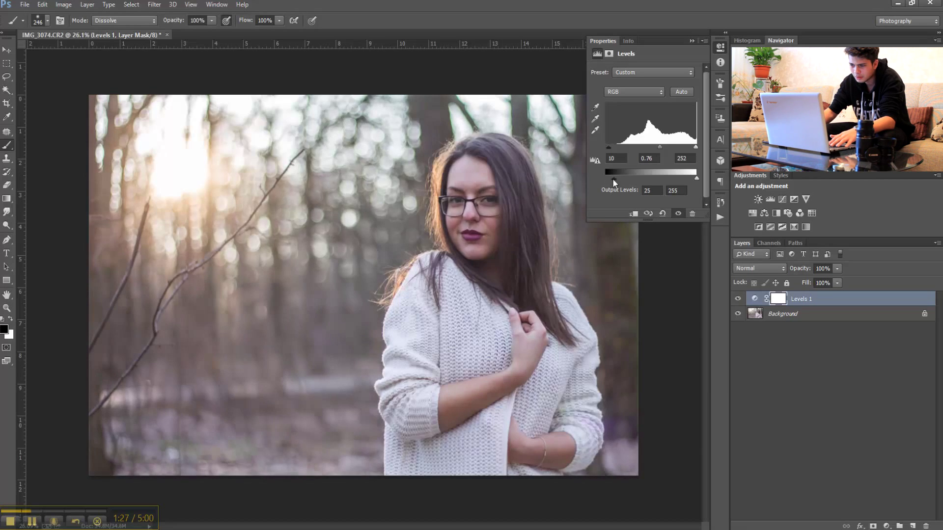
pyautogui.moveTo(613, 180); pyautogui.dragTo(601, 180)
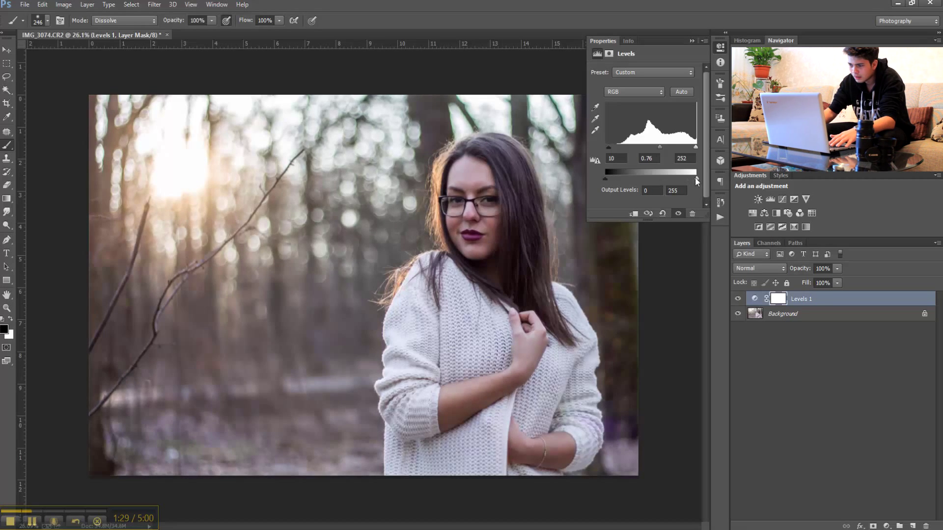
pyautogui.moveTo(697, 178); pyautogui.dragTo(683, 182)
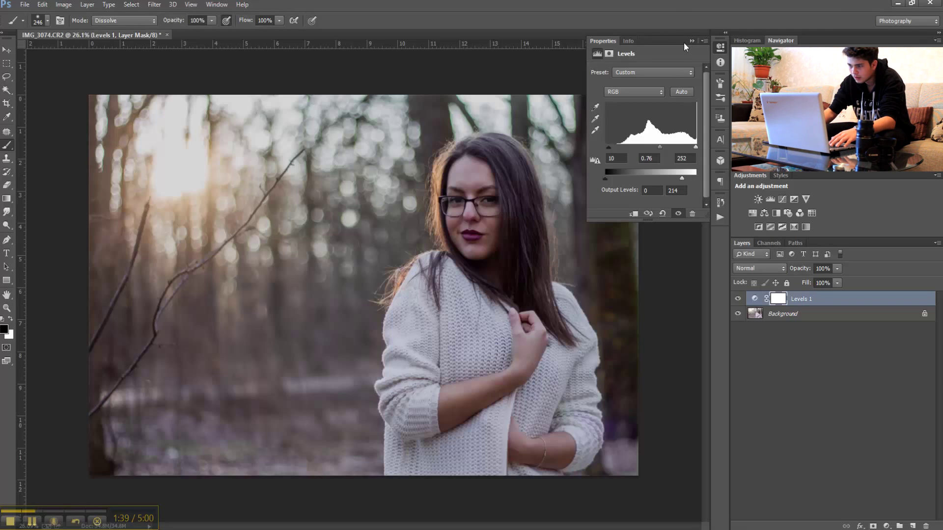
pyautogui.click(691, 41)
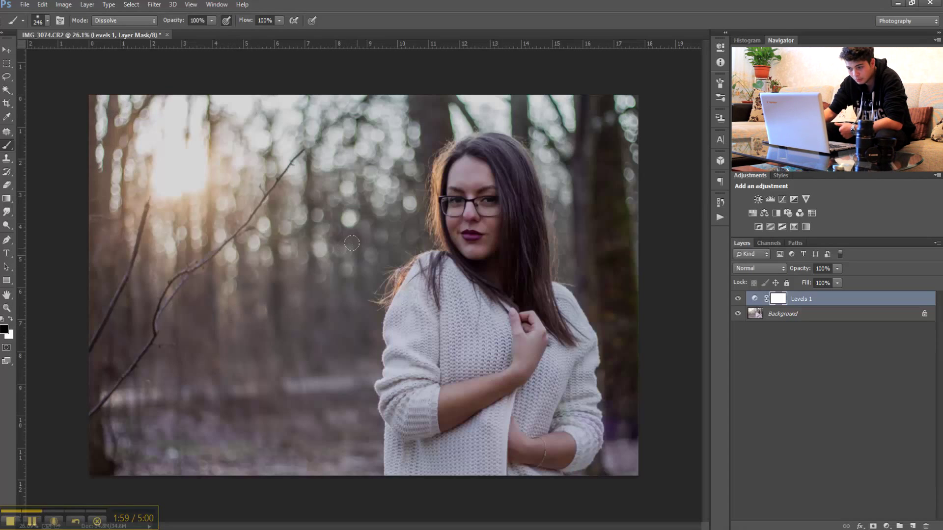
pyautogui.click(888, 525)
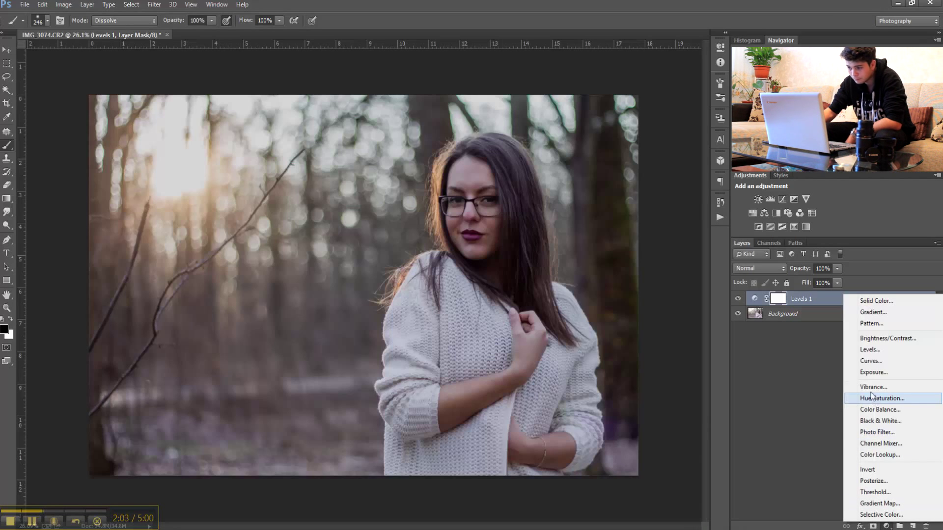
# Add a Warming Filter (85) Photo Filter at 54% density with an inverted, hiding mask
pyautogui.click(877, 432)
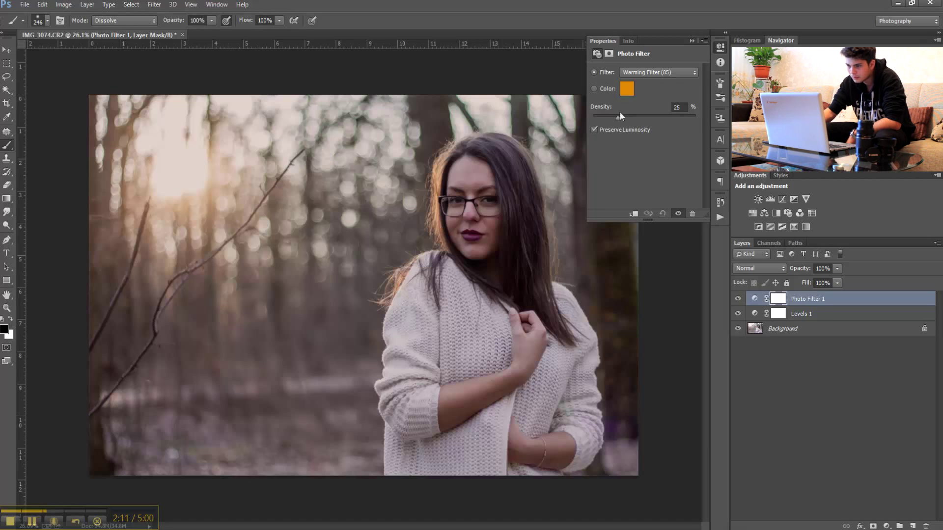
pyautogui.moveTo(619, 117); pyautogui.dragTo(638, 116)
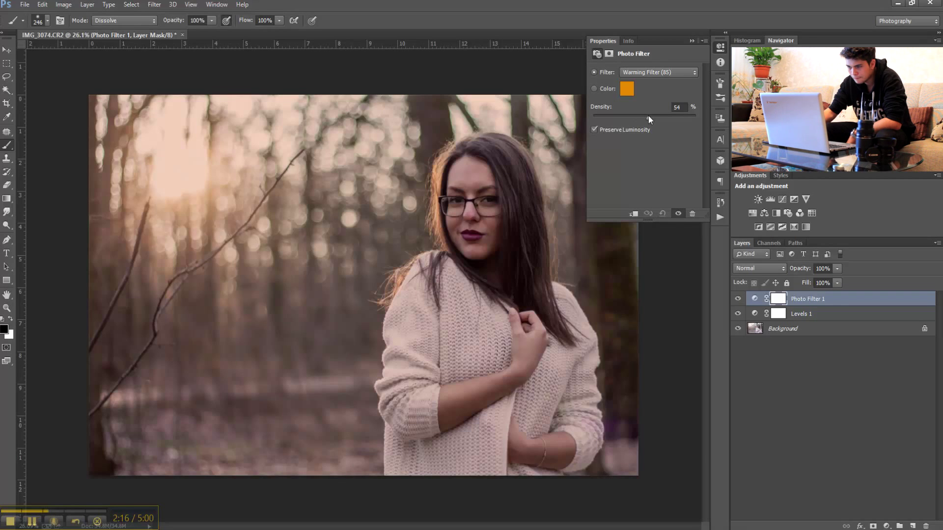
pyautogui.click(692, 43)
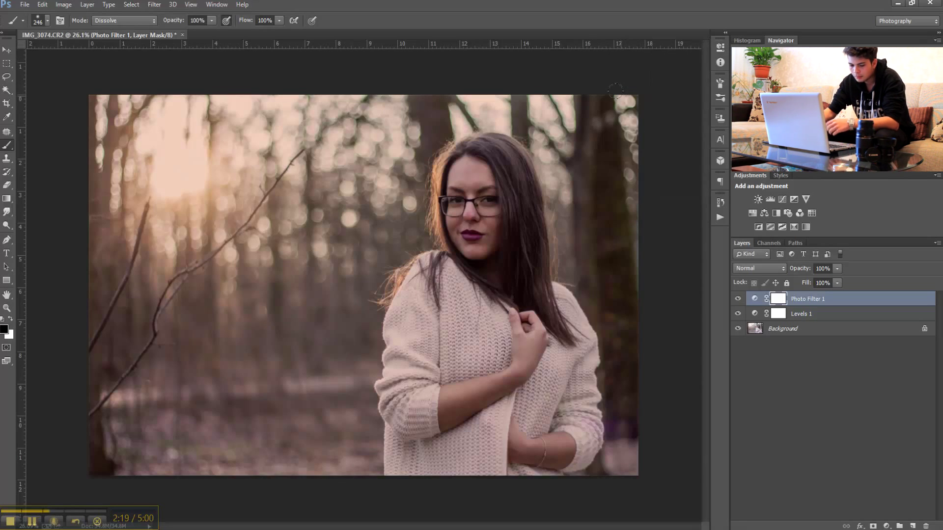
pyautogui.hotkey('ctrl', 'i')
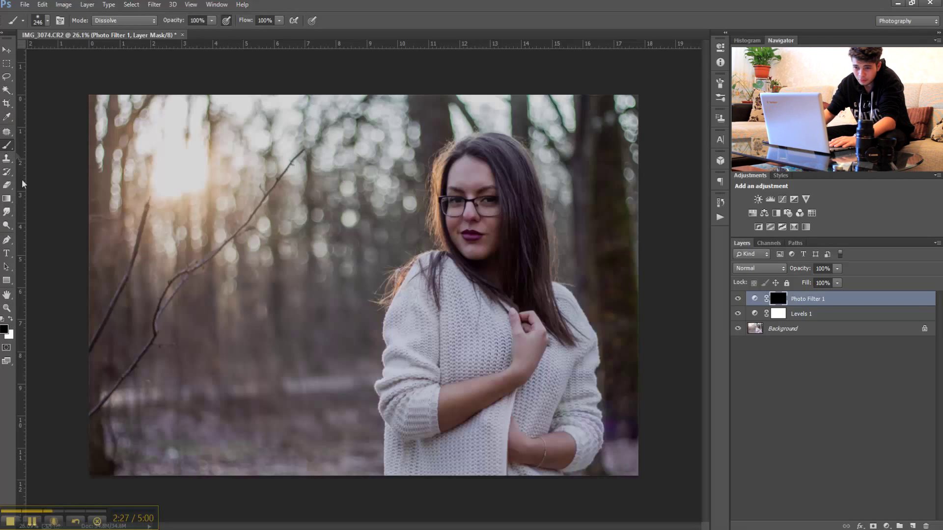
# Paint white on the Photo Filter mask to warm the sunlit background trees
pyautogui.click(9, 321)
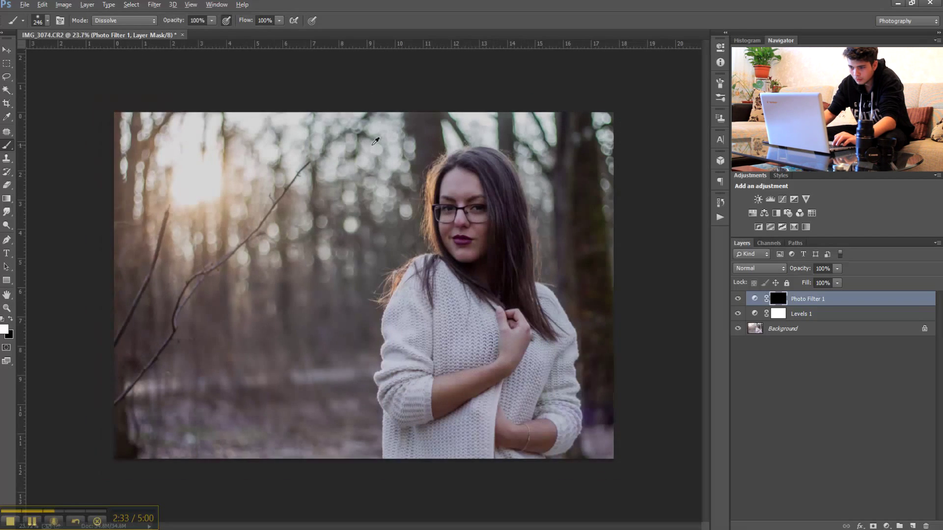
pyautogui.moveTo(401, 159)
pyautogui.mouseDown()
pyautogui.moveTo(401, 170)
pyautogui.moveTo(448, 162)
pyautogui.moveTo(428, 177)
pyautogui.mouseUp()
pyautogui.hotkey('ctrl', '-')
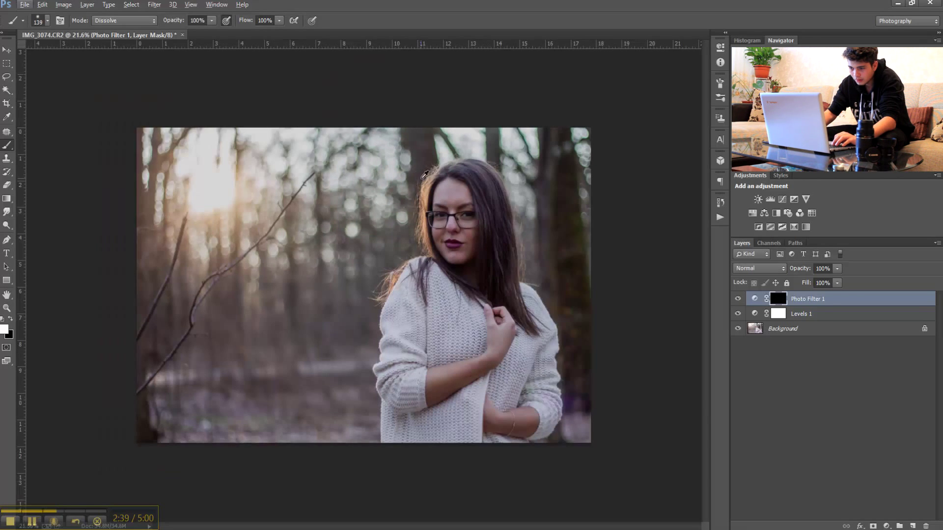
pyautogui.moveTo(423, 206)
pyautogui.mouseDown()
pyautogui.moveTo(420, 239)
pyautogui.moveTo(449, 168)
pyautogui.moveTo(396, 282)
pyautogui.moveTo(409, 266)
pyautogui.mouseUp()
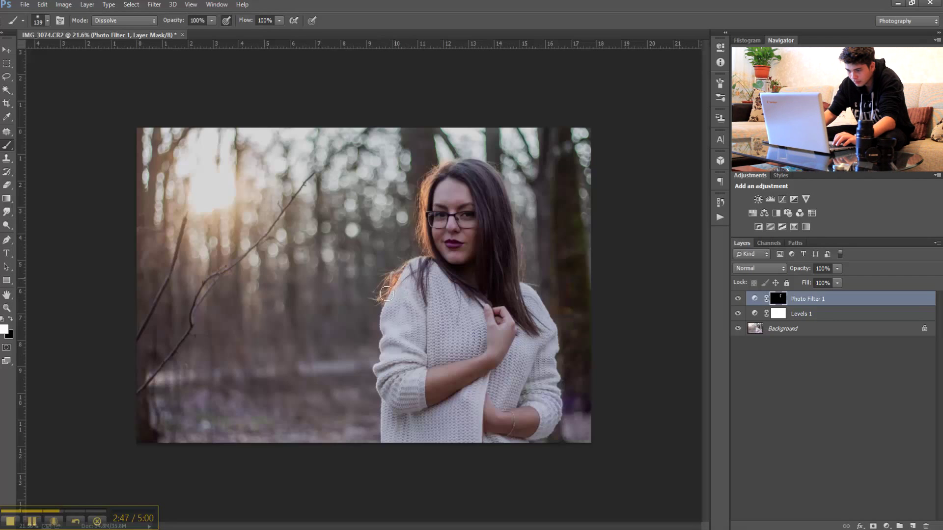
pyautogui.moveTo(448, 260); pyautogui.dragTo(476, 241)
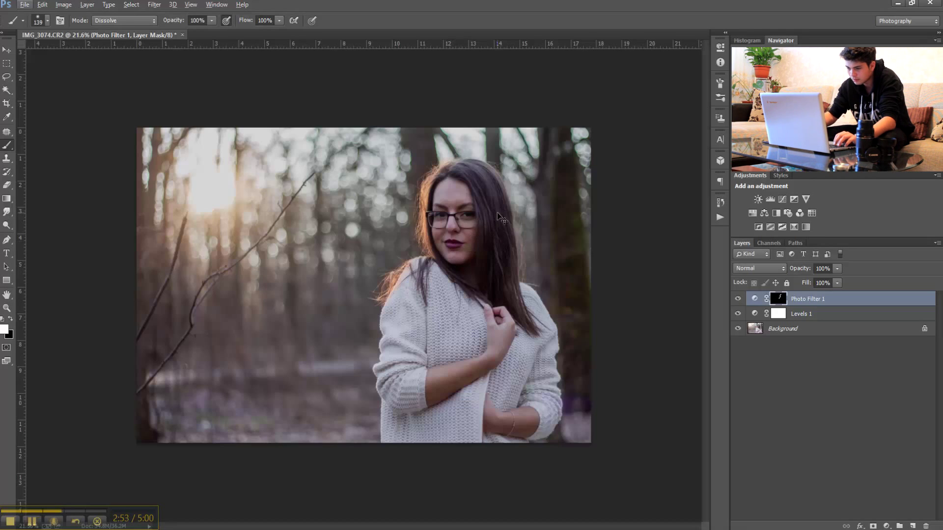
pyautogui.scroll(2, 498, 218)
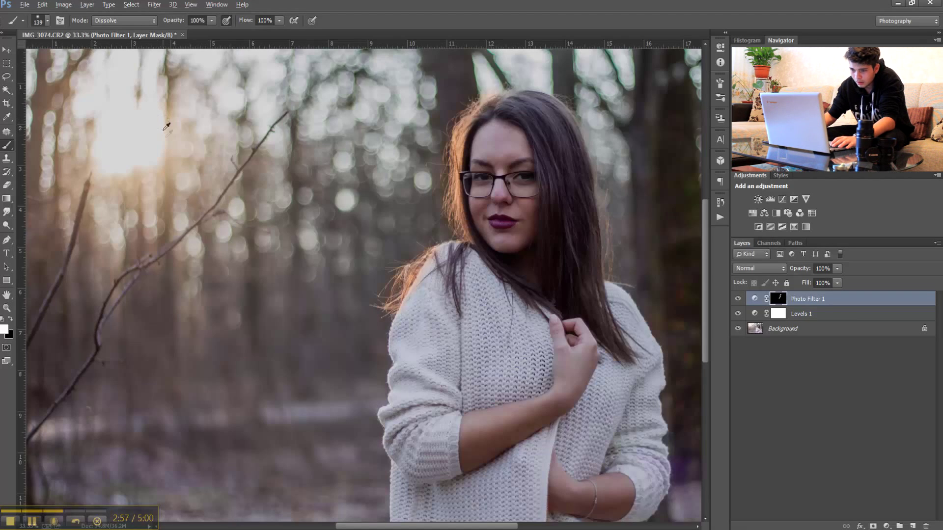
pyautogui.moveTo(175, 140); pyautogui.dragTo(215, 140)
pyautogui.moveTo(166, 140); pyautogui.dragTo(196, 139)
pyautogui.scroll(1, 166, 139)
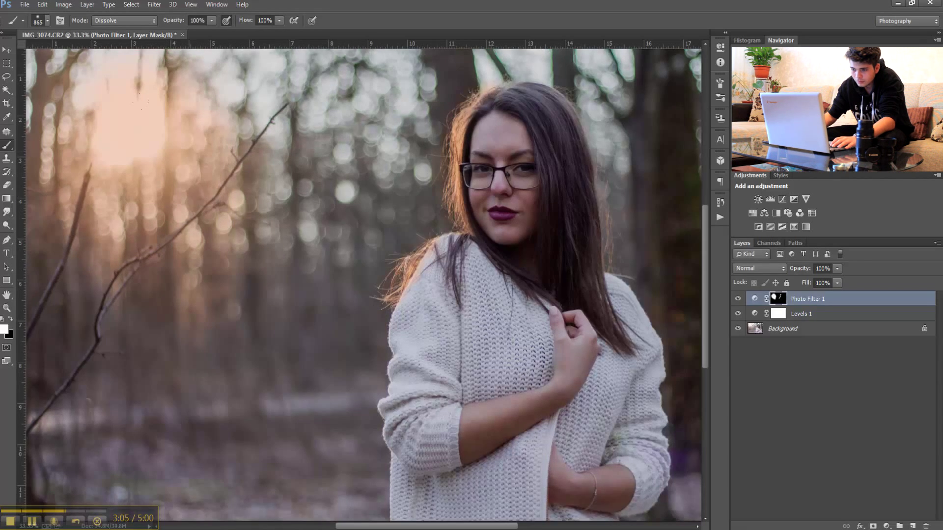
pyautogui.scroll(-1, 197, 139)
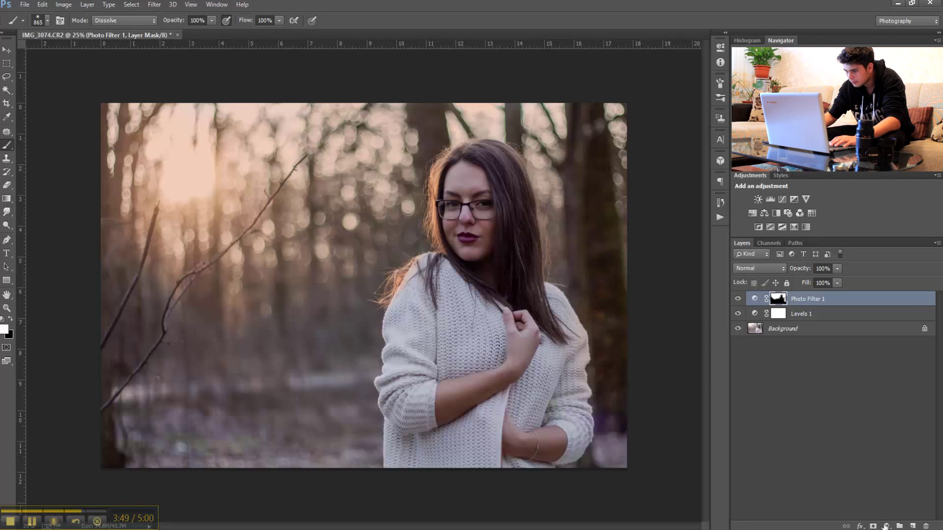
# Add a Curves layer raising blue highlights and lowering blue shadows, with its mask inverted
pyautogui.click(887, 526)
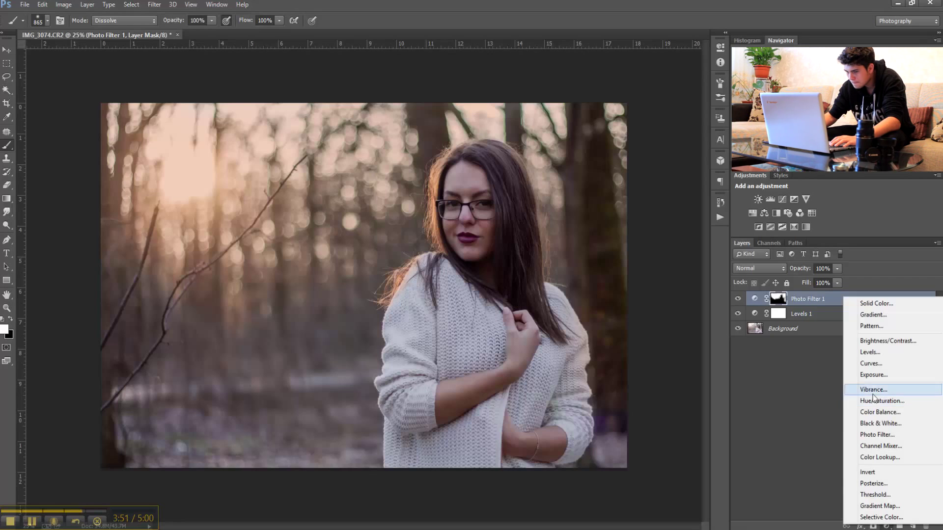
pyautogui.click(871, 364)
pyautogui.click(638, 86)
pyautogui.click(658, 117)
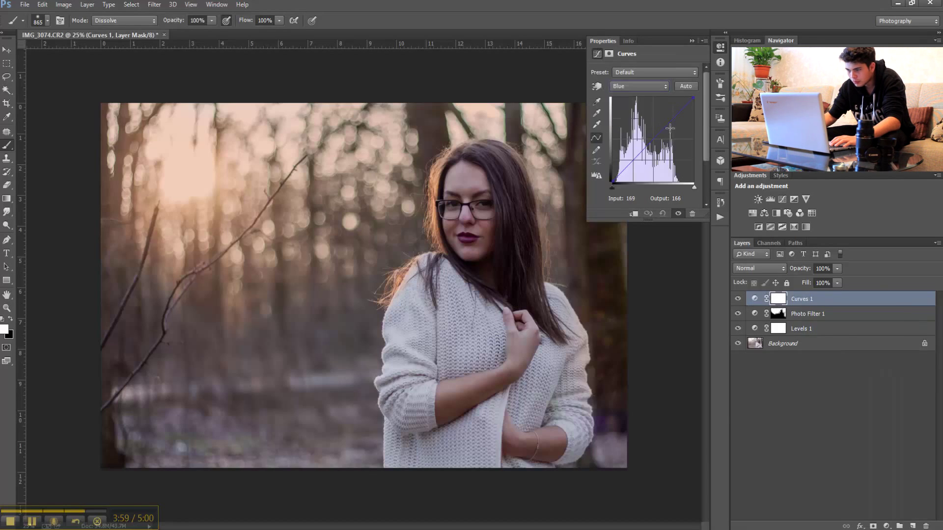
pyautogui.moveTo(669, 127); pyautogui.dragTo(668, 119)
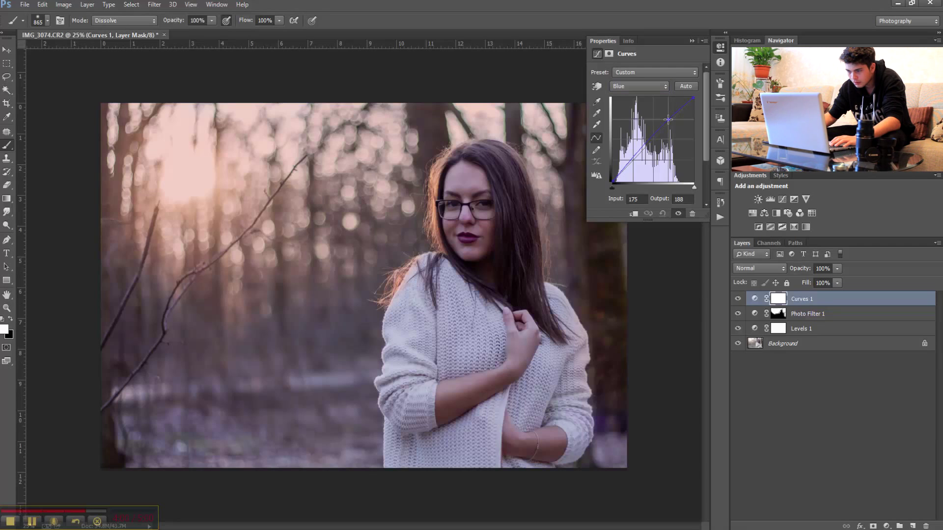
pyautogui.moveTo(634, 160); pyautogui.dragTo(635, 162)
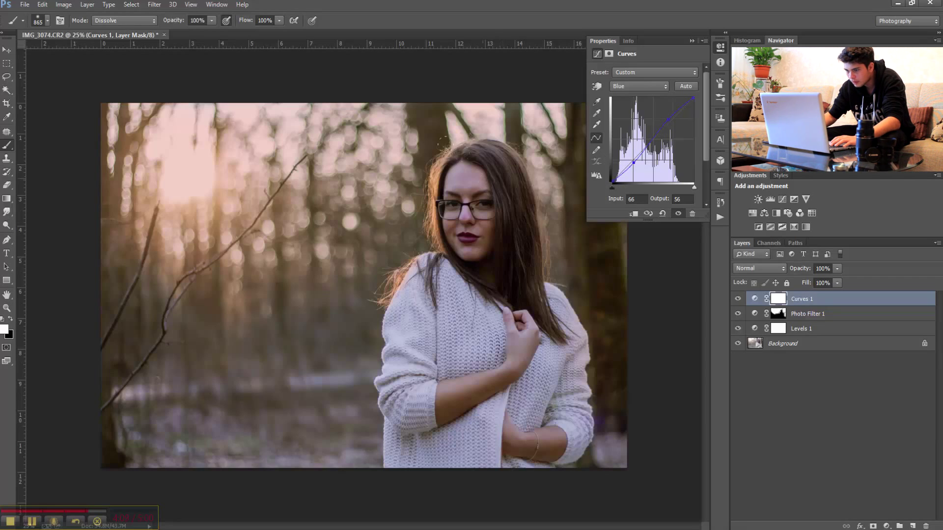
pyautogui.click(692, 41)
pyautogui.hotkey('ctrl', 'i')
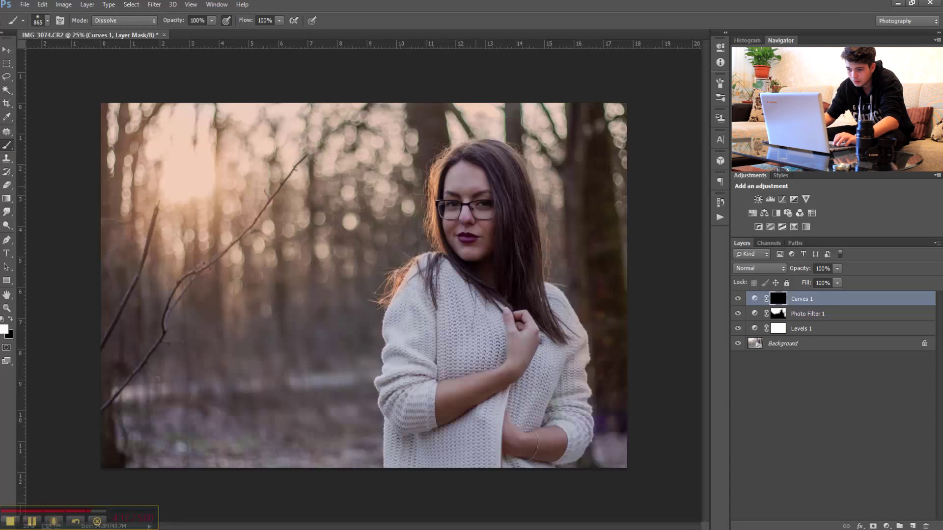
# Shrink the brush, zoom and pan around the portrait, then reopen the adjustment layer list
pyautogui.moveTo(422, 155); pyautogui.dragTo(452, 196)
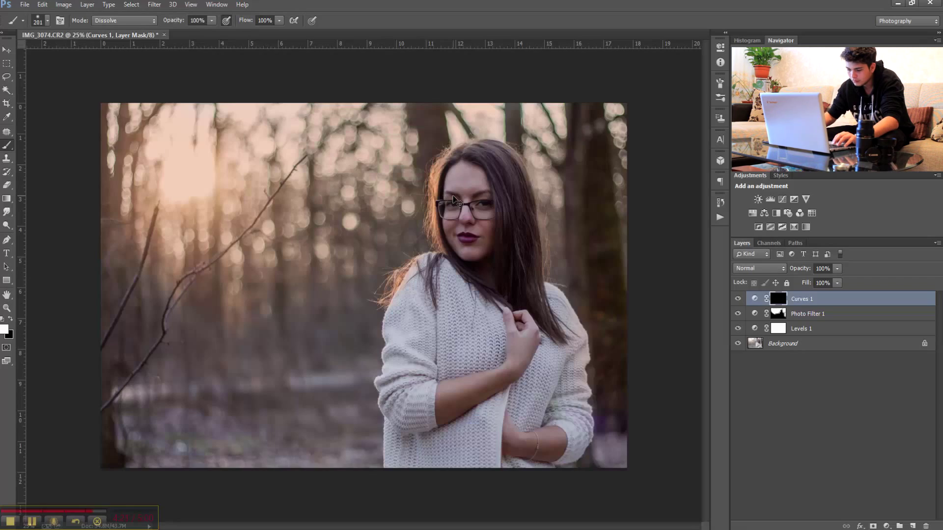
pyautogui.hotkey('ctrl', '+')
pyautogui.hotkey('ctrl', '+')
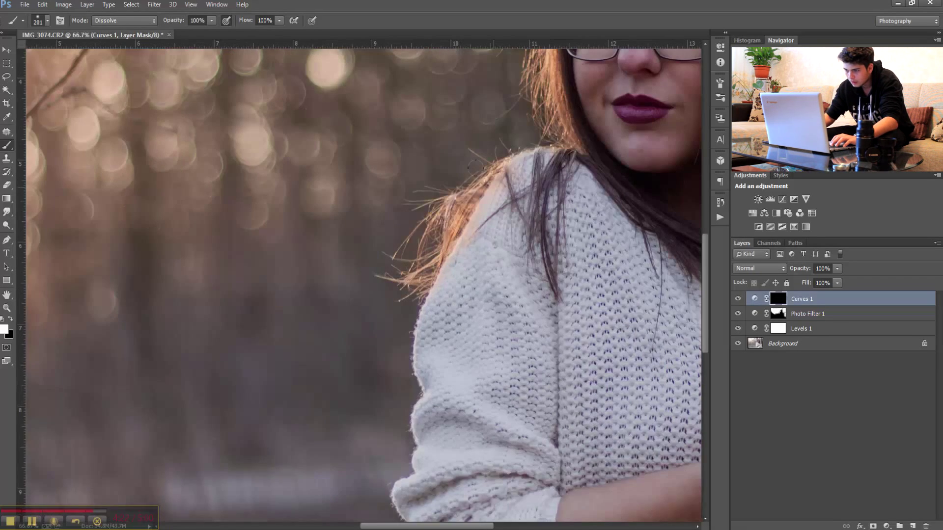
pyautogui.scroll(1, 363, 285)
pyautogui.scroll(1, 364, 285)
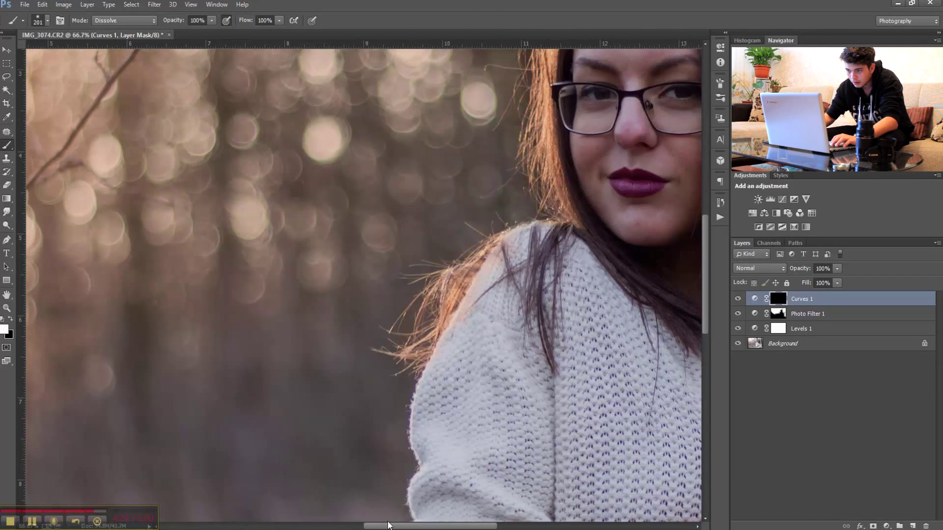
pyautogui.hscroll(6, 411, 183)
pyautogui.scroll(3, 412, 182)
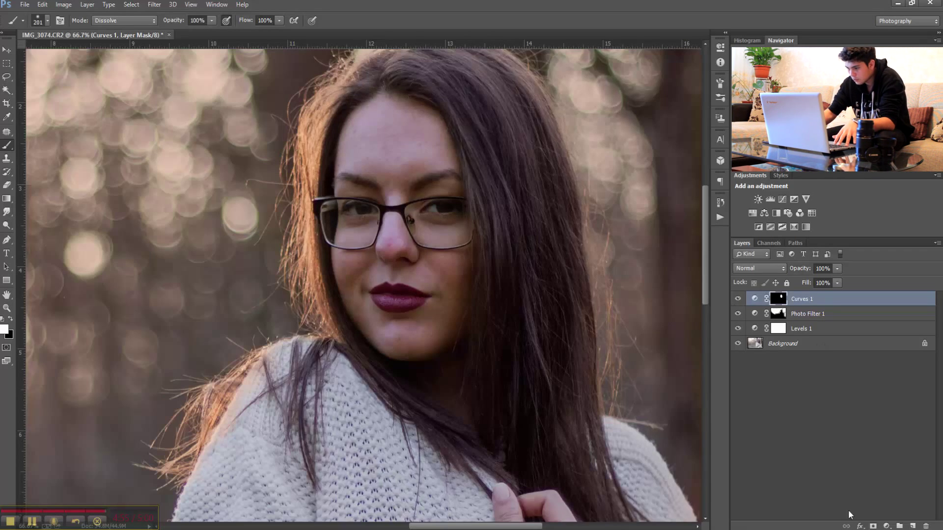
pyautogui.click(886, 526)
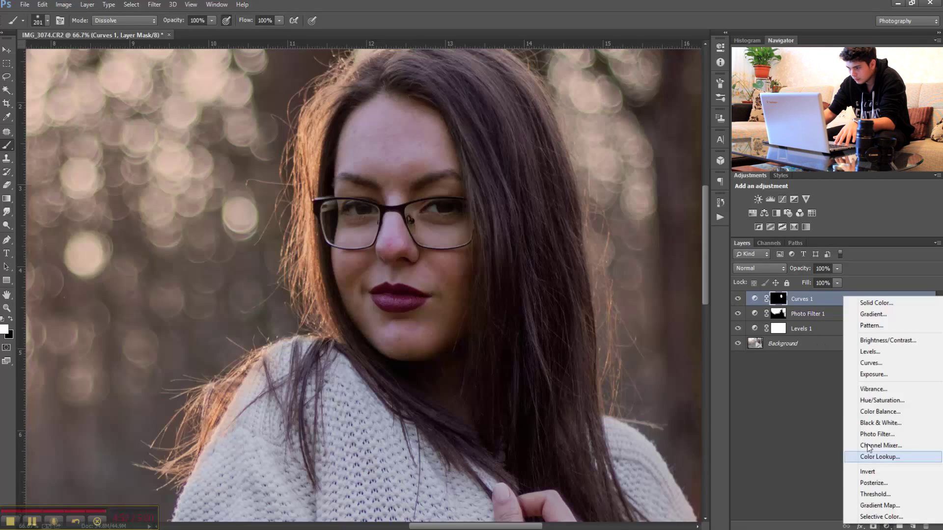
# Add a Brightness/Contrast layer at contrast 25 and brightness 6, inspecting the image at several zooms
pyautogui.click(871, 340)
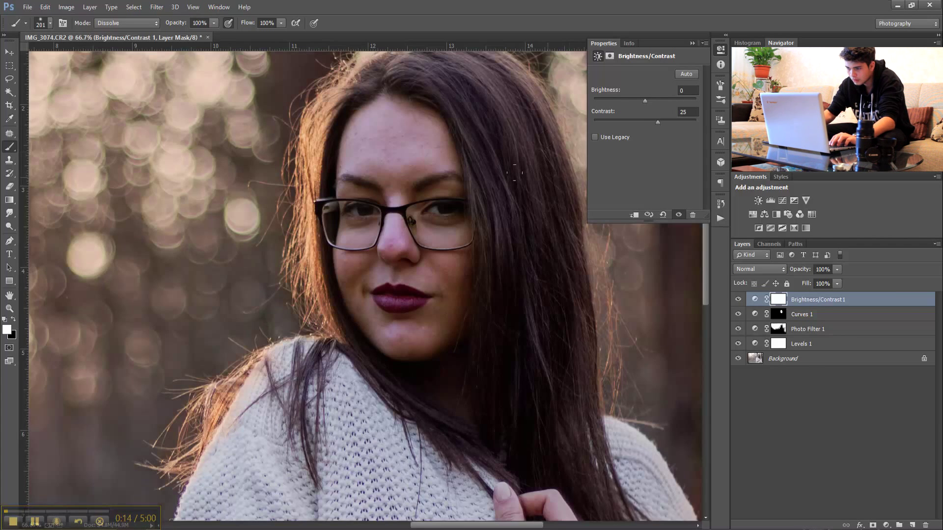
pyautogui.scroll(-1, 526, 199)
pyautogui.scroll(-1, 526, 199)
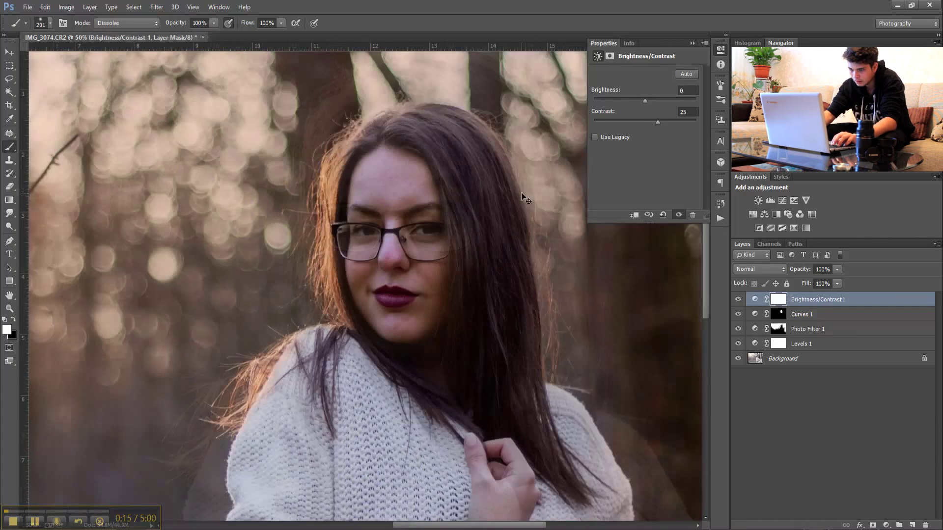
pyautogui.scroll(-1, 526, 199)
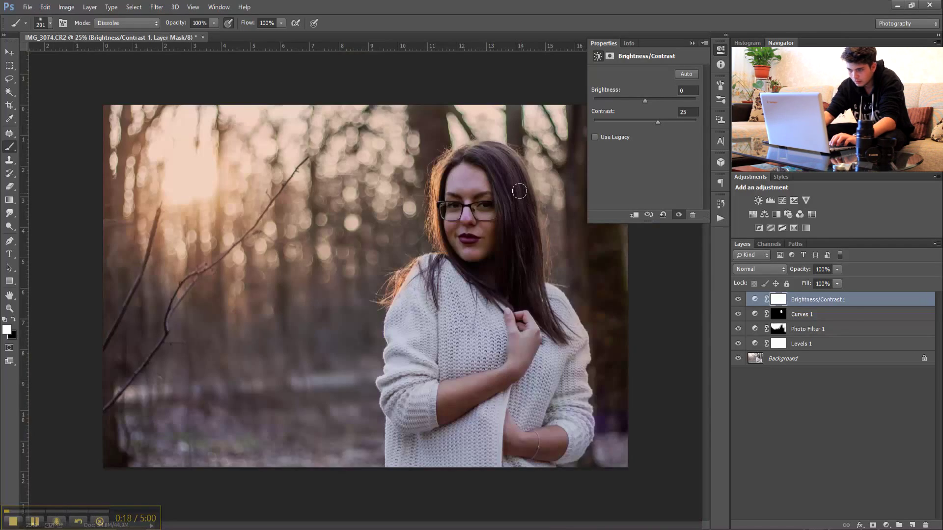
pyautogui.scroll(1, 525, 199)
pyautogui.scroll(1, 526, 199)
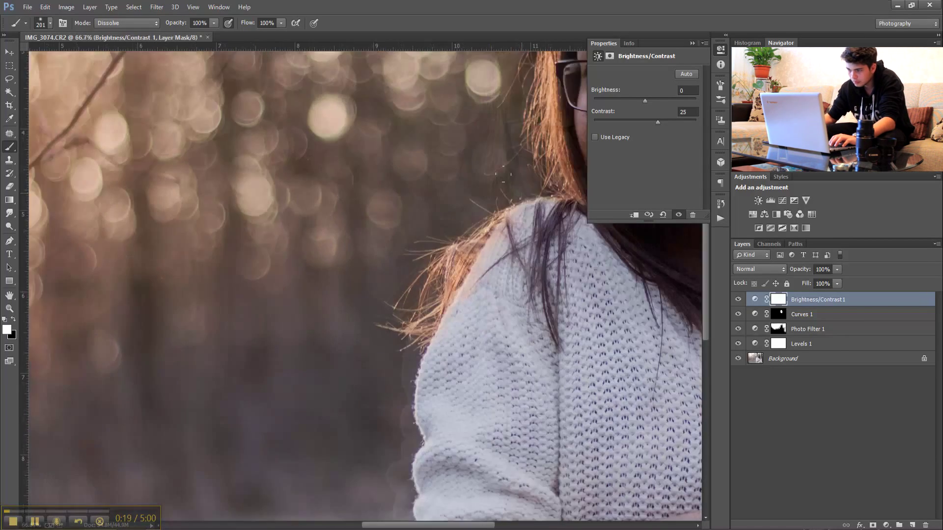
pyautogui.scroll(1, 525, 199)
pyautogui.scroll(2, 526, 199)
pyautogui.scroll(1, 526, 199)
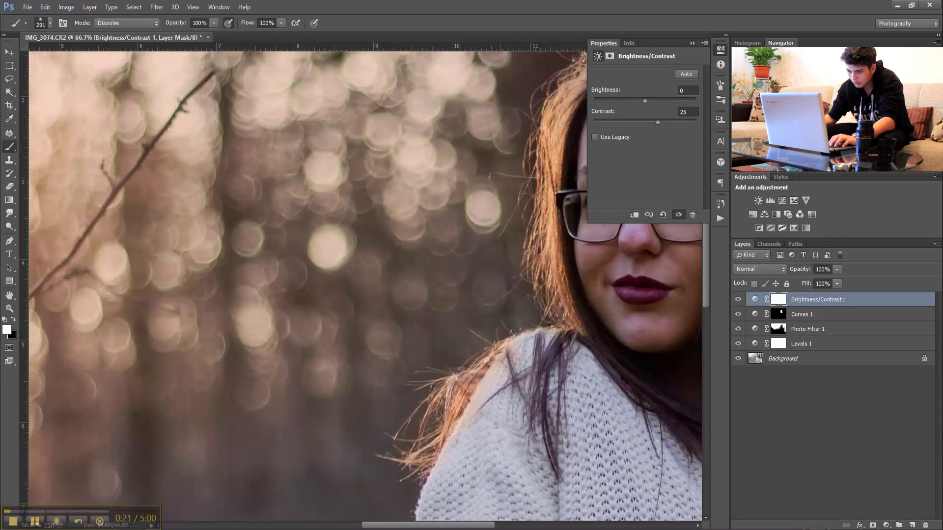
pyautogui.hscroll(5, 464, 305)
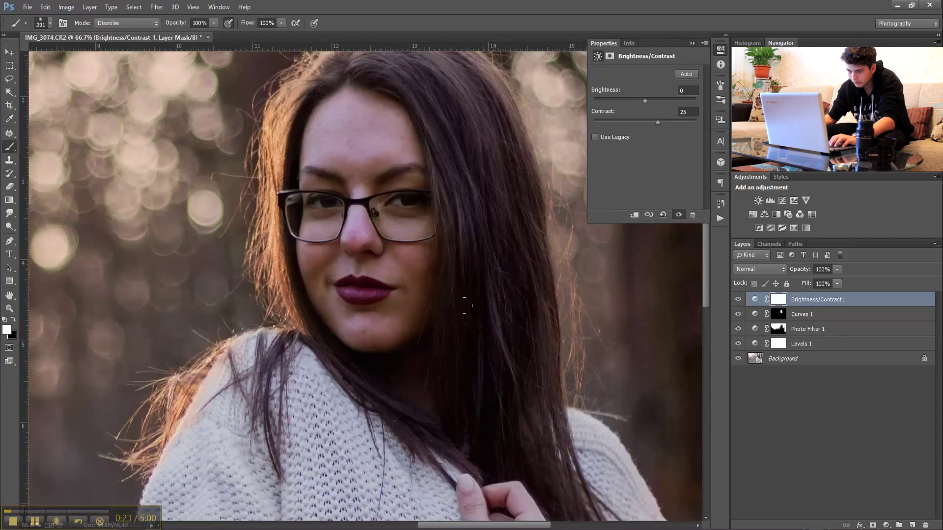
pyautogui.scroll(3, 465, 305)
pyautogui.scroll(-1, 202, 239)
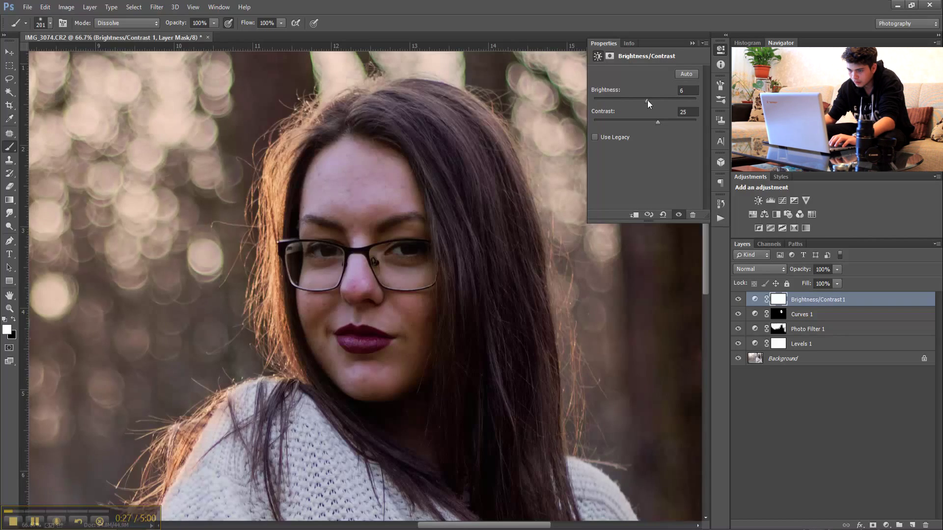
# Raise brightness to 45, check the whole photo, and collapse the Properties panel
pyautogui.moveTo(647, 100); pyautogui.dragTo(661, 98)
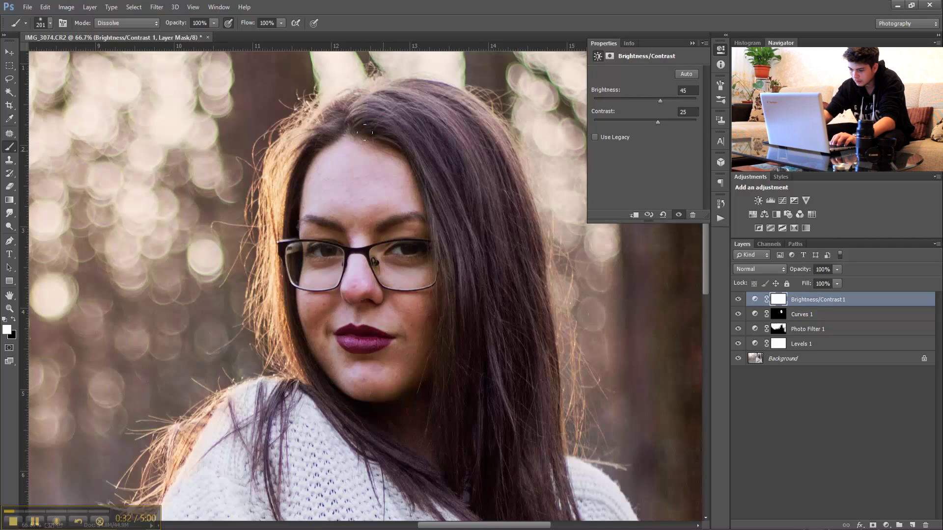
pyautogui.hotkey('ctrl', '-')
pyautogui.hotkey('ctrl', '-')
pyautogui.hotkey('ctrl', '-')
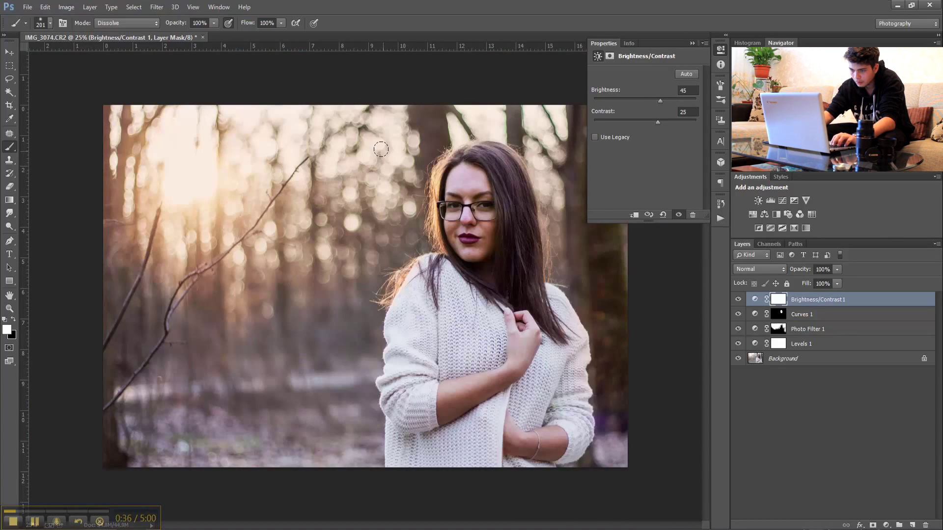
pyautogui.scroll(2, 382, 151)
pyautogui.scroll(1, 383, 152)
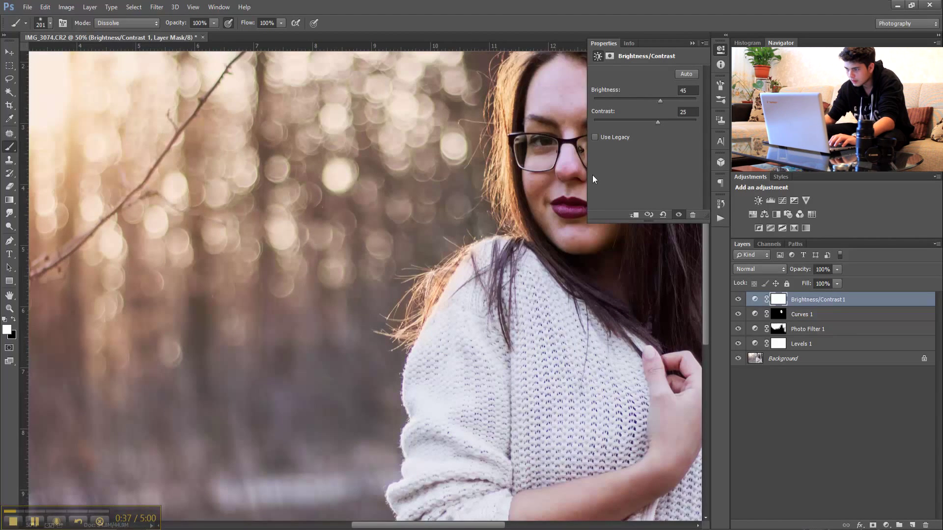
pyautogui.click(692, 43)
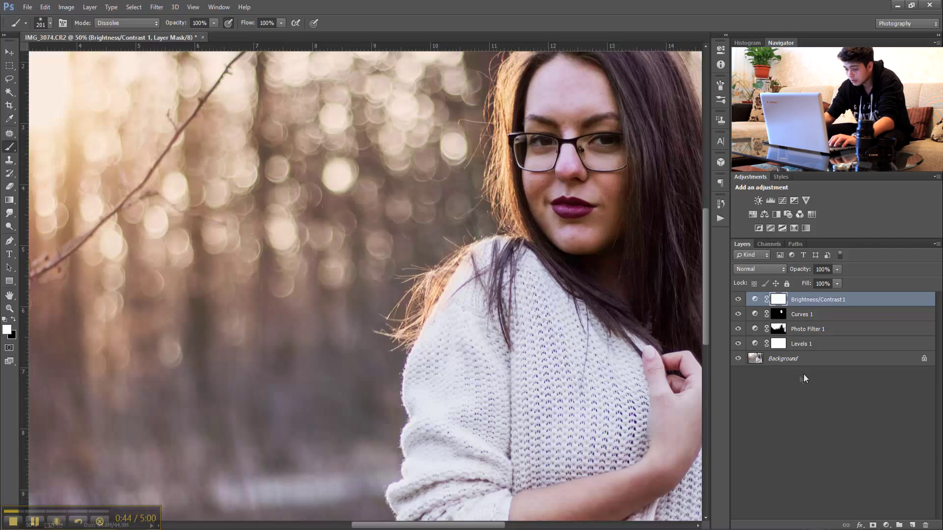
pyautogui.click(898, 525)
# Move Curves, Photo Filter and Levels into Group 1, collapse it, and zoom out to fit
pyautogui.moveTo(793, 313)
pyautogui.mouseDown()
pyautogui.moveTo(795, 330)
pyautogui.moveTo(742, 301)
pyautogui.mouseUp()
pyautogui.keyDown('shift'); pyautogui.click(800, 327); pyautogui.keyUp('shift')
pyautogui.keyDown('shift'); pyautogui.click(808, 341); pyautogui.keyUp('shift')
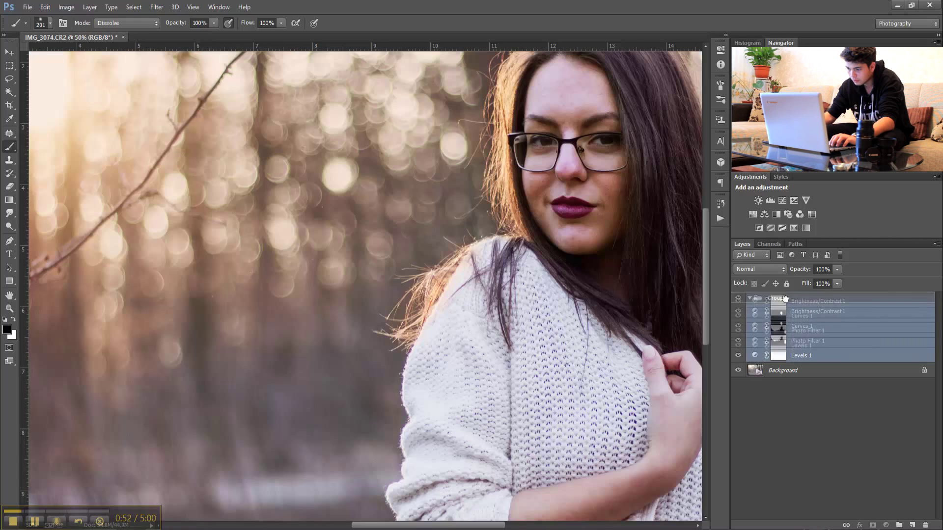
pyautogui.click(749, 298)
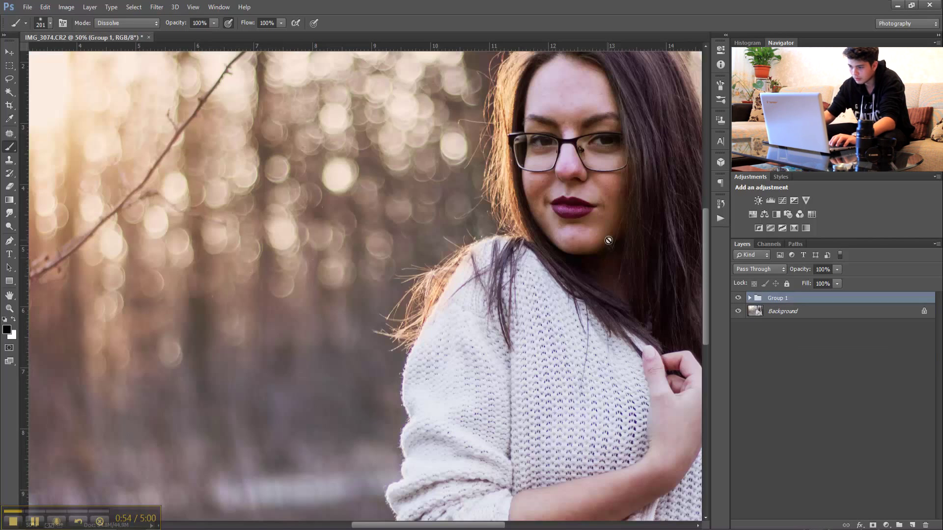
pyautogui.scroll(2, 706, 233)
pyautogui.scroll(1, 707, 233)
pyautogui.scroll(1, 688, 219)
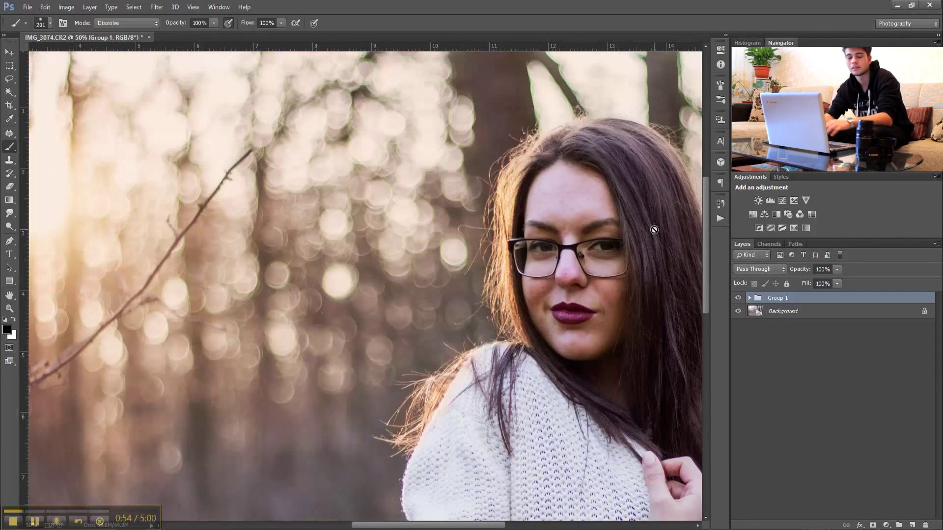
pyautogui.scroll(-2, 655, 230)
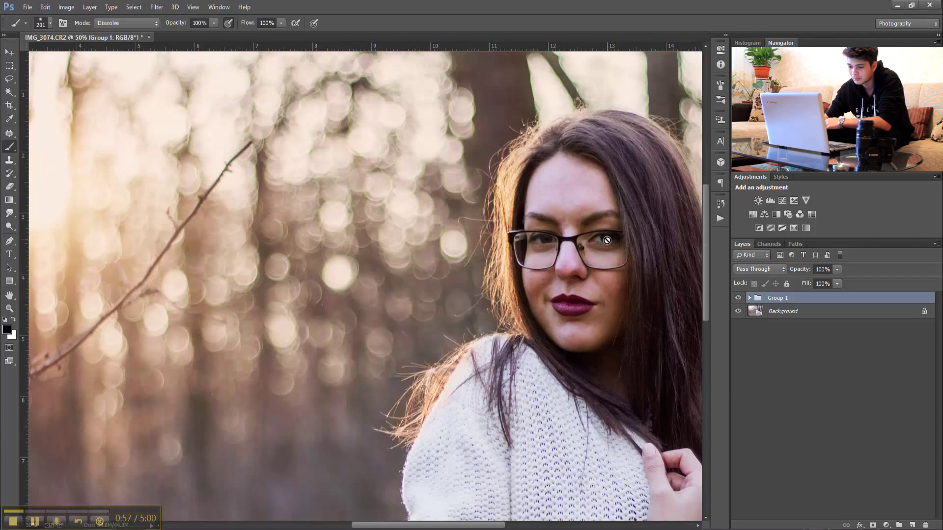
pyautogui.hscroll(-2, 578, 262)
pyautogui.hscroll(-2, 487, 346)
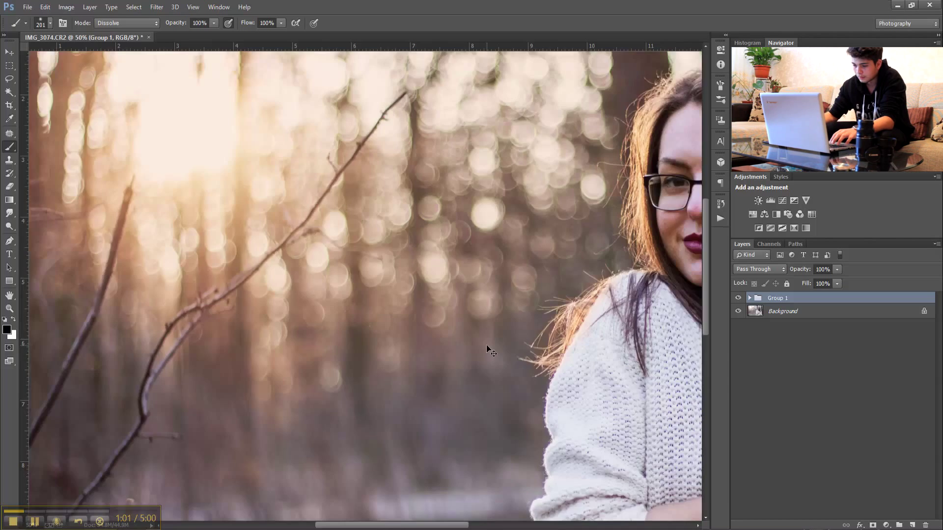
pyautogui.hotkey('ctrl', '-')
pyautogui.hotkey('ctrl', '-')
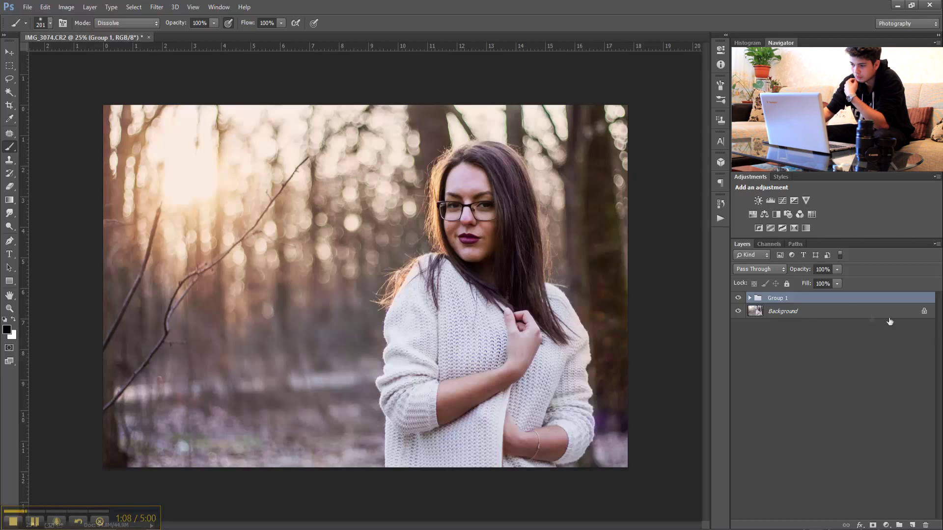
# Apply the Anthropics Portrait Professional filter to the Background layer
pyautogui.click(815, 312)
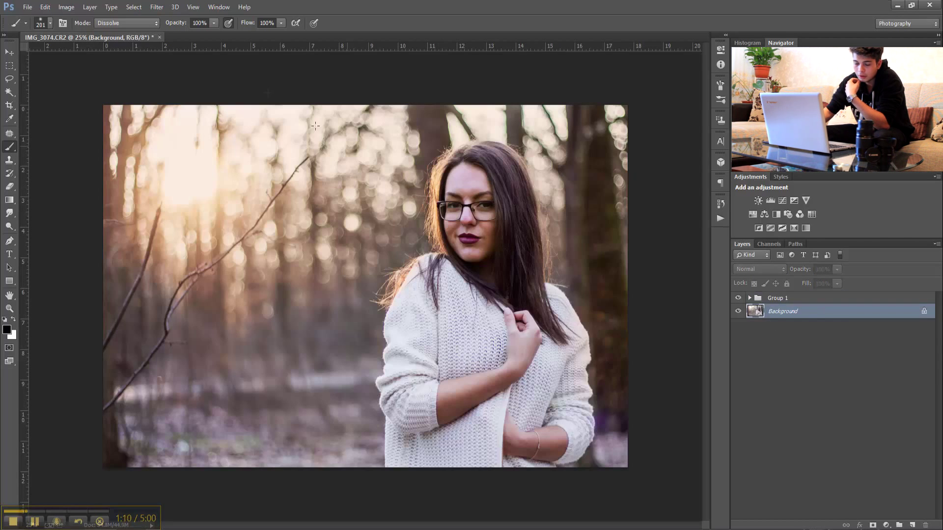
pyautogui.click(156, 7)
pyautogui.moveTo(214, 210)
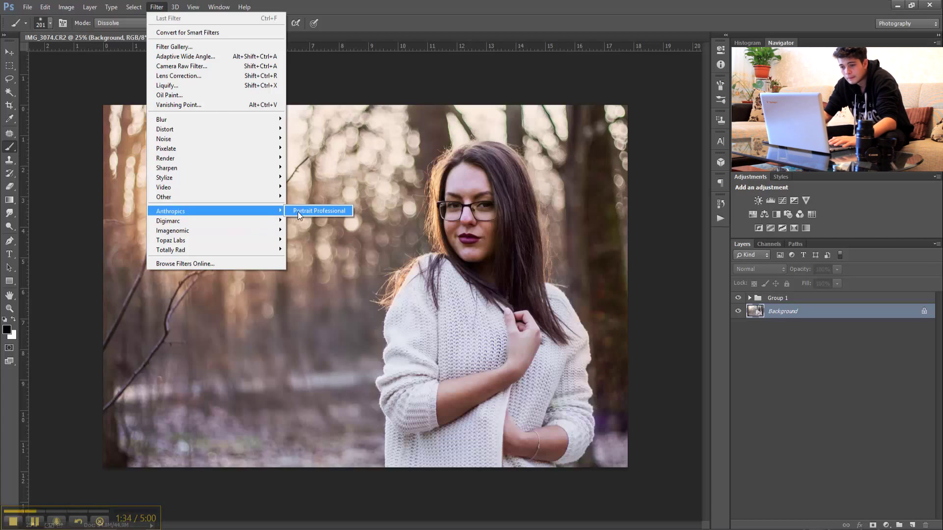
pyautogui.click(298, 211)
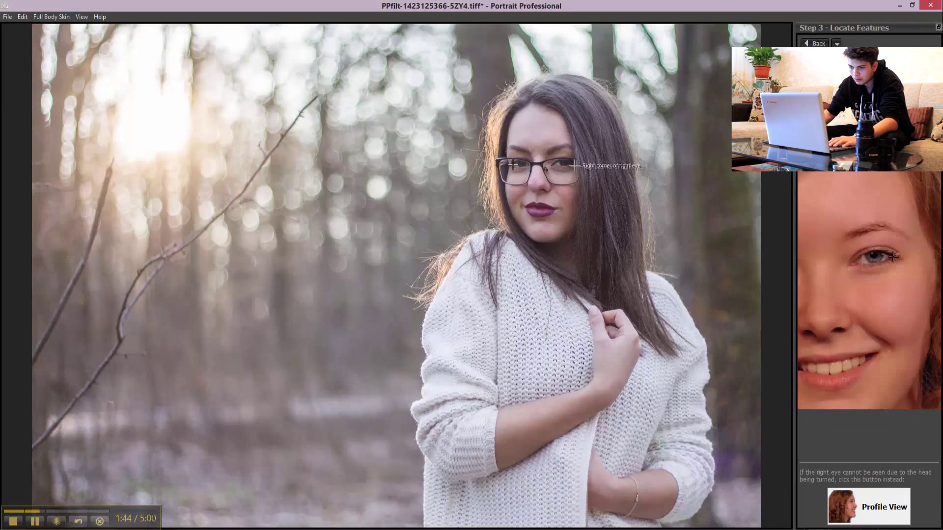
# Mark her eye corner, nose tip and mouth corner to place the feature outlines
pyautogui.click(574, 166)
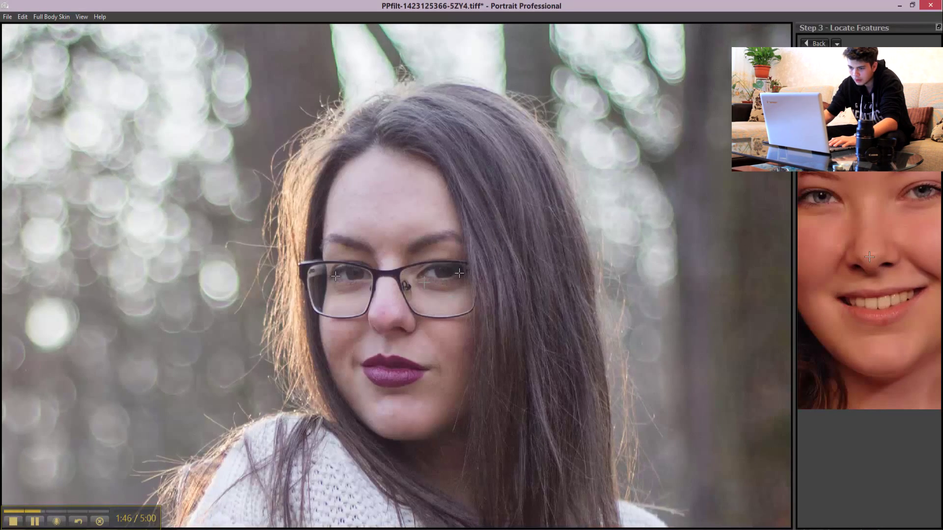
pyautogui.click(380, 322)
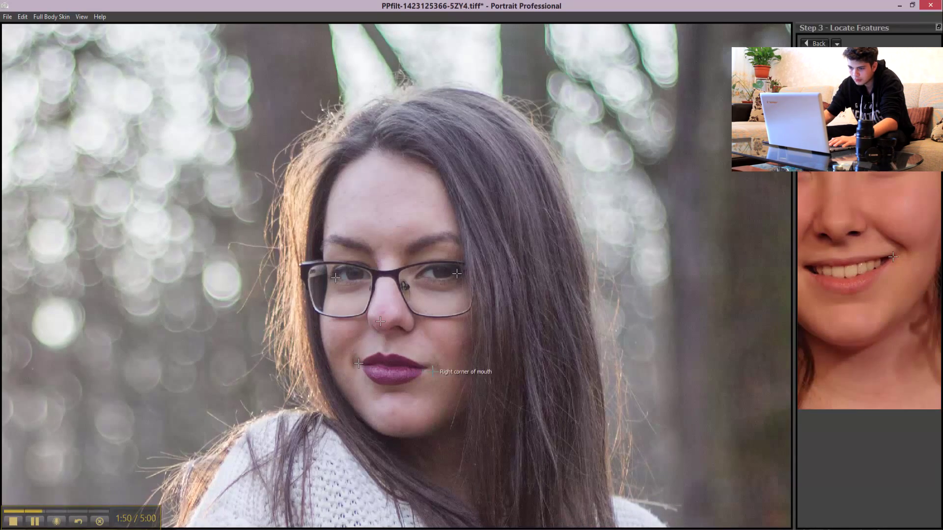
pyautogui.click(423, 367)
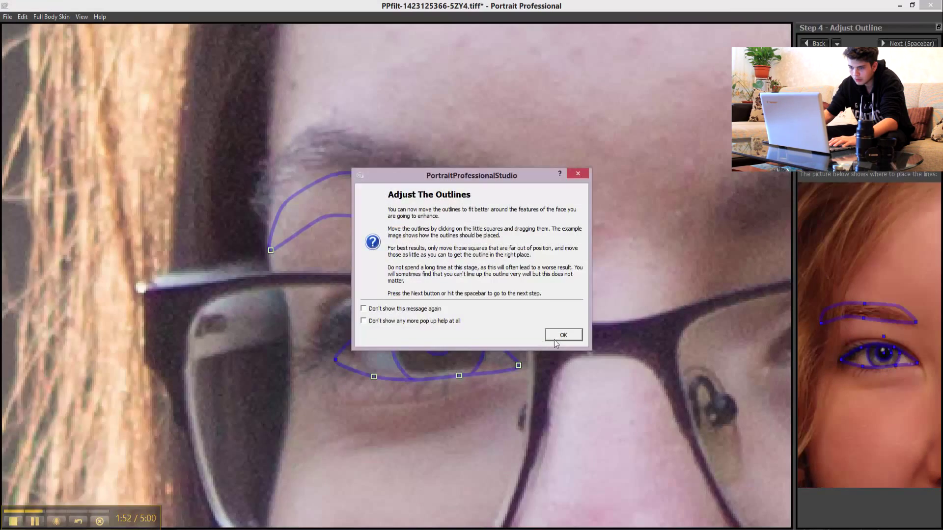
pyautogui.press('Return')
# Fit the iris outline to her pupil and the first eyebrow outline to her brow
pyautogui.moveTo(441, 346); pyautogui.dragTo(445, 341)
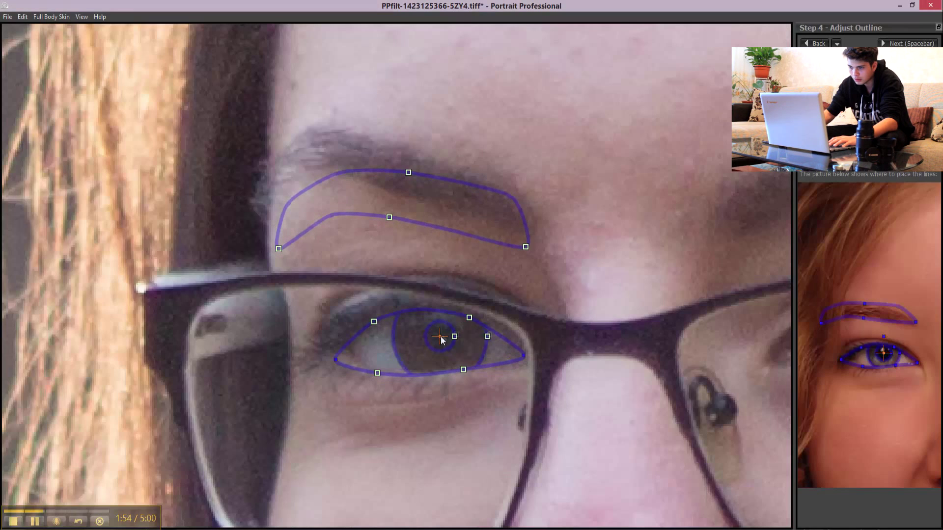
pyautogui.moveTo(279, 249); pyautogui.dragTo(224, 200)
pyautogui.moveTo(533, 231); pyautogui.dragTo(524, 229)
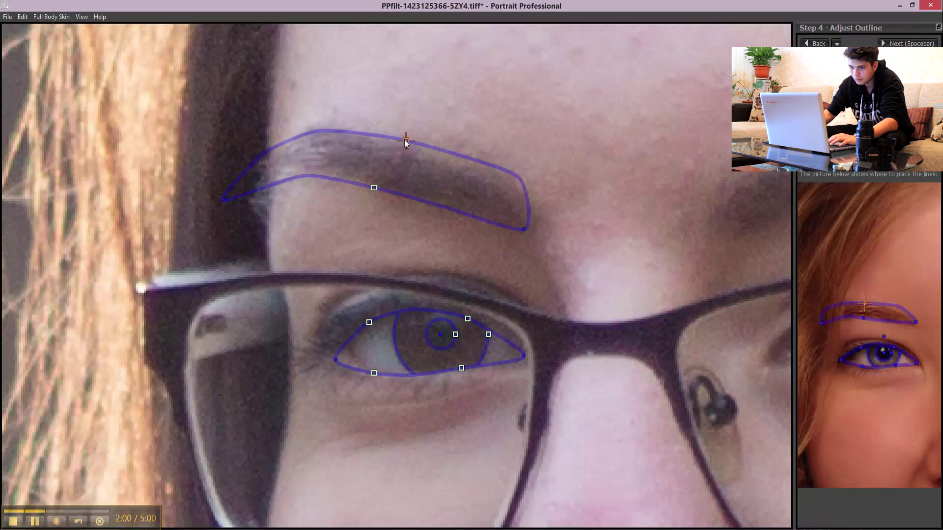
pyautogui.moveTo(406, 141); pyautogui.dragTo(398, 144)
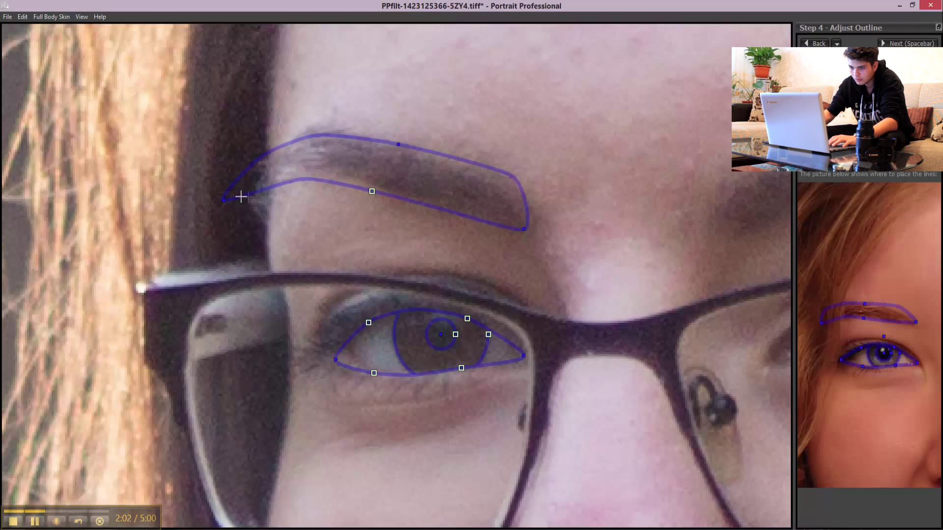
pyautogui.moveTo(226, 201); pyautogui.dragTo(253, 210)
# Fit the other eyebrow and eye outlines, then mark her mouth as closed
pyautogui.press('space')
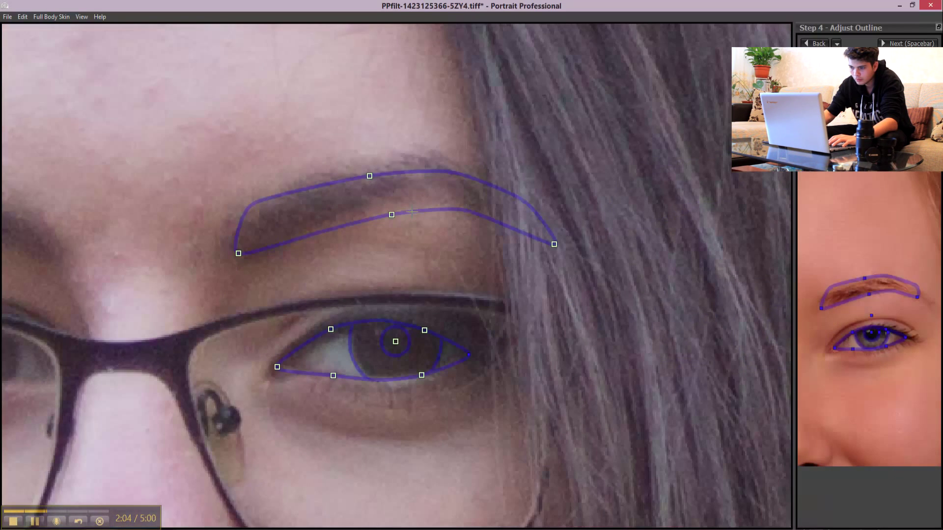
pyautogui.moveTo(391, 215); pyautogui.dragTo(396, 204)
pyautogui.moveTo(240, 254); pyautogui.dragTo(239, 261)
pyautogui.moveTo(551, 239); pyautogui.dragTo(543, 235)
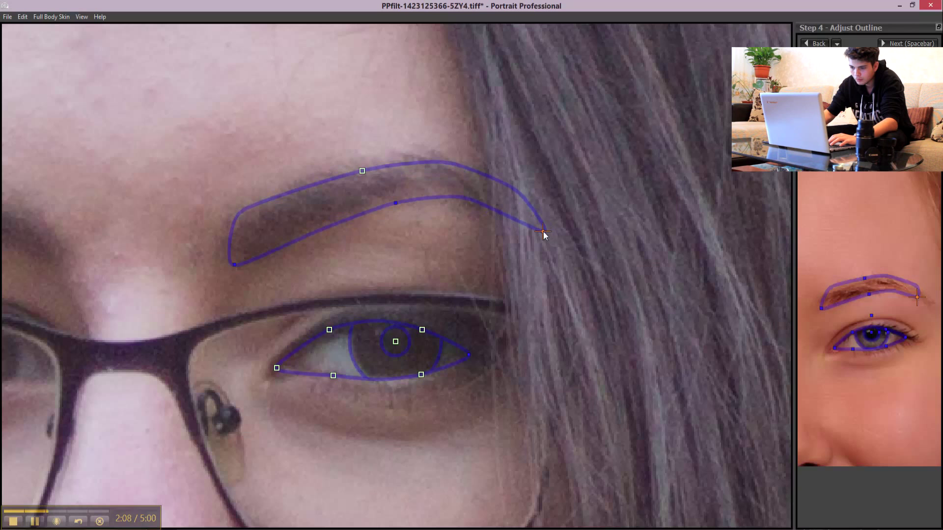
pyautogui.moveTo(396, 203); pyautogui.dragTo(396, 196)
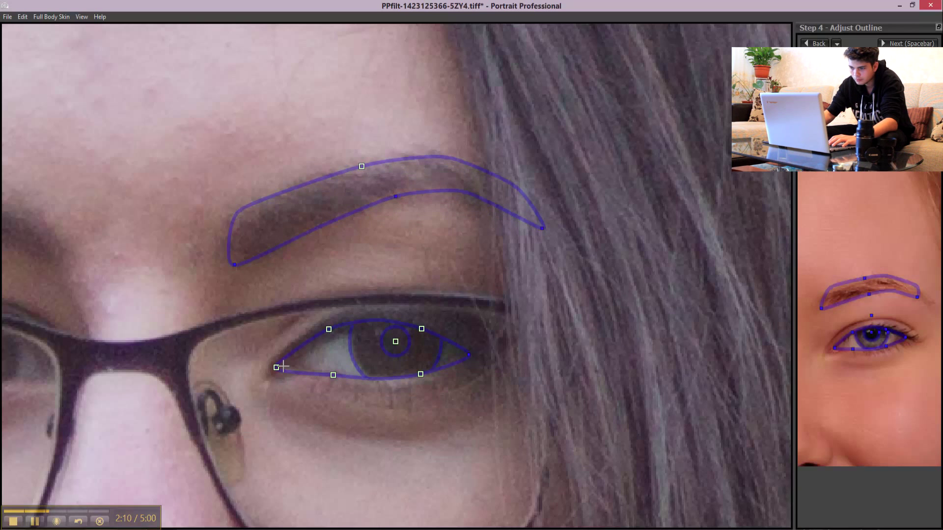
pyautogui.moveTo(278, 368); pyautogui.dragTo(291, 368)
pyautogui.press('space')
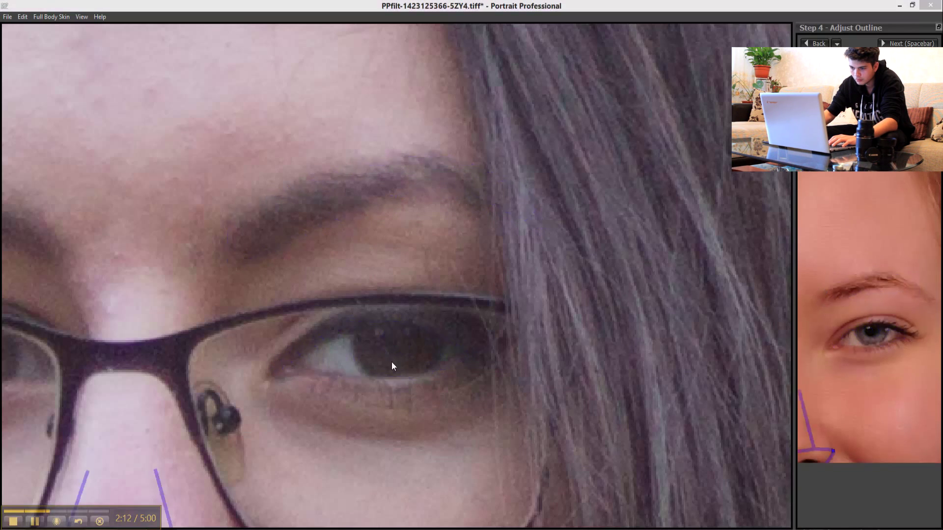
pyautogui.click(514, 209)
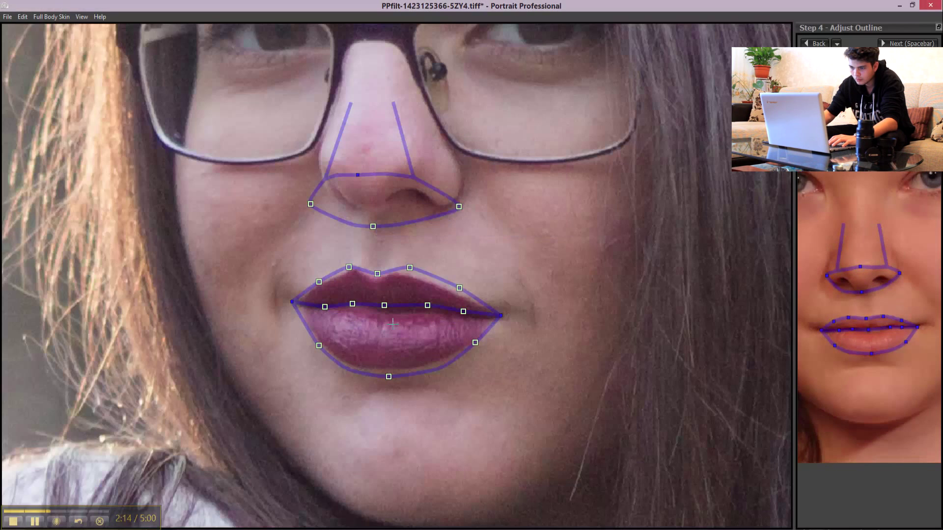
# Fit lip, nose and nostril outlines, then the face outline to her hairline and left jaw
pyautogui.moveTo(409, 274); pyautogui.dragTo(401, 274)
pyautogui.moveTo(372, 229); pyautogui.dragTo(375, 210)
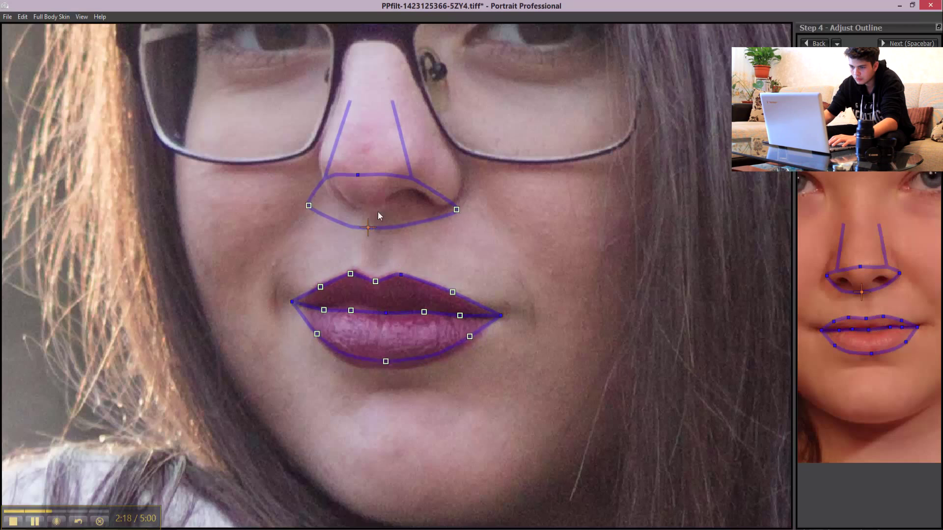
pyautogui.moveTo(457, 203); pyautogui.dragTo(459, 187)
pyautogui.moveTo(312, 198); pyautogui.dragTo(321, 183)
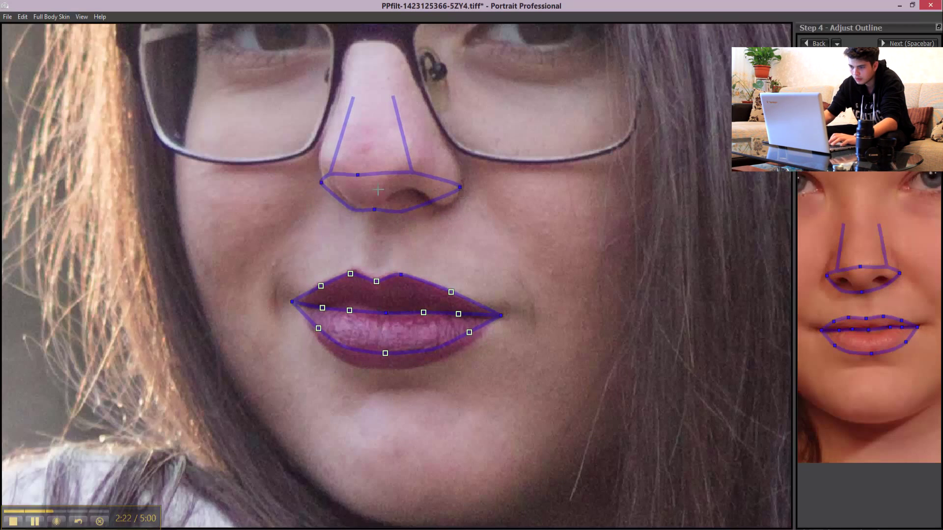
pyautogui.moveTo(385, 354); pyautogui.dragTo(384, 368)
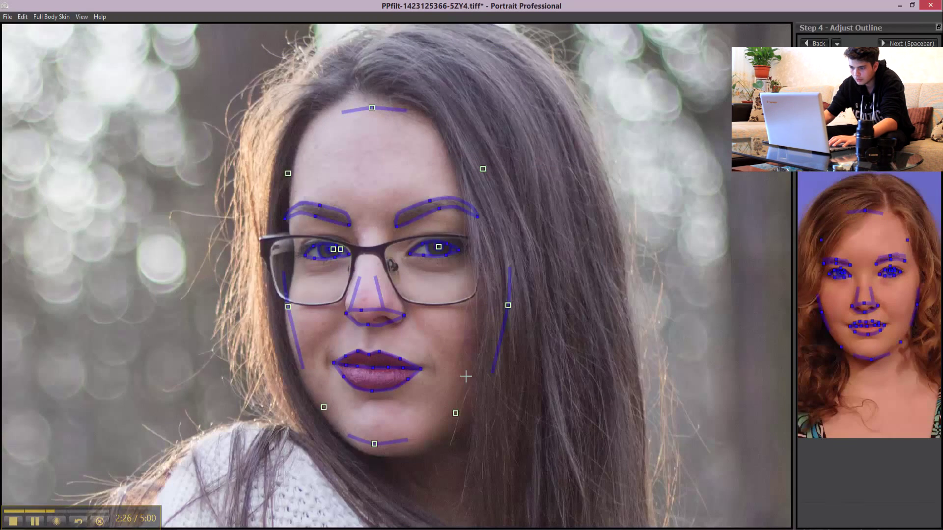
pyautogui.moveTo(373, 103); pyautogui.dragTo(365, 95)
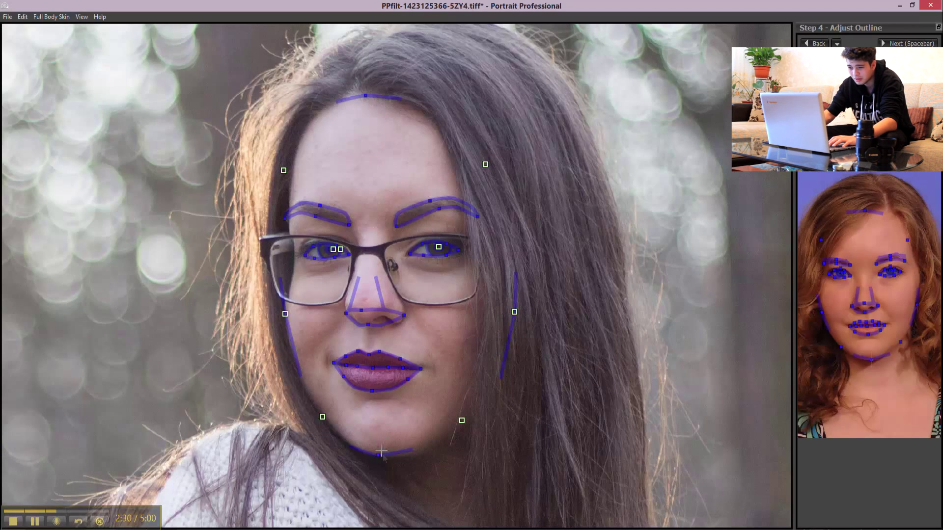
pyautogui.moveTo(284, 314); pyautogui.dragTo(288, 337)
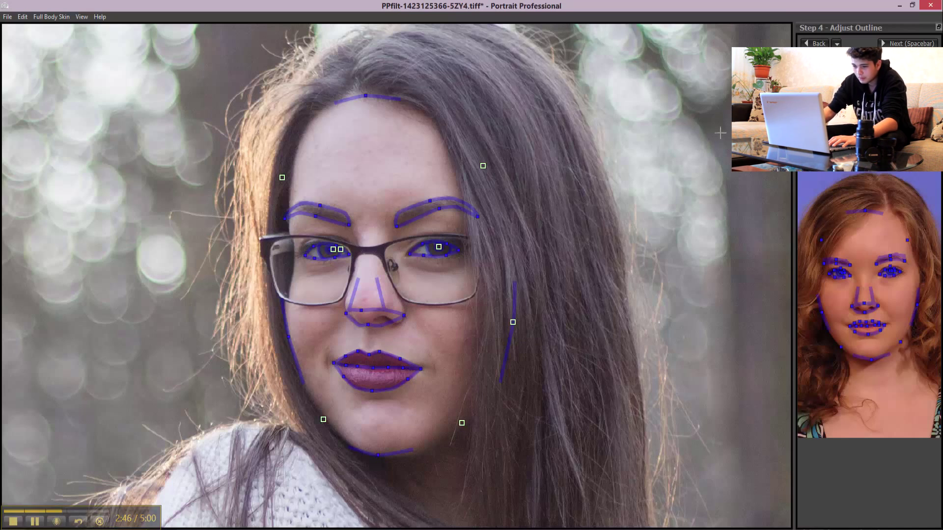
# Proceed to the enhancement stage and lower skin shine to 51
pyautogui.click(908, 43)
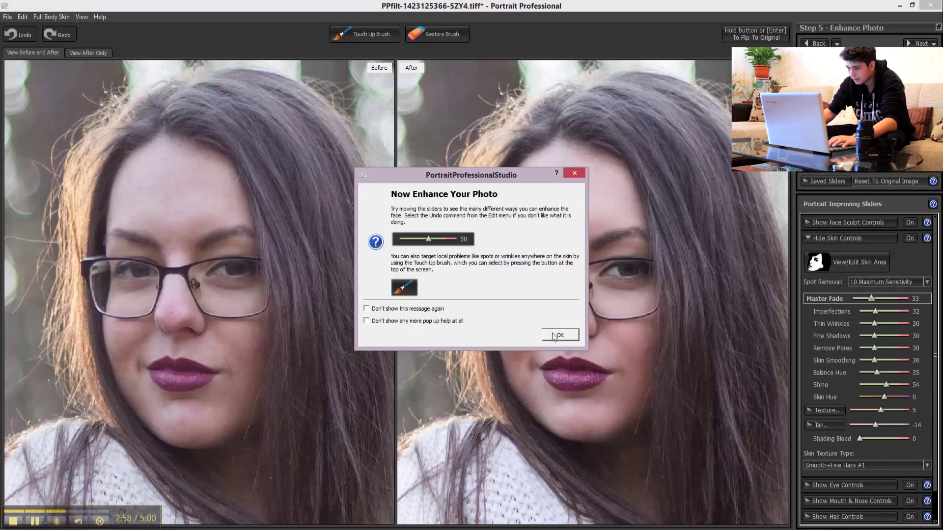
pyautogui.click(559, 336)
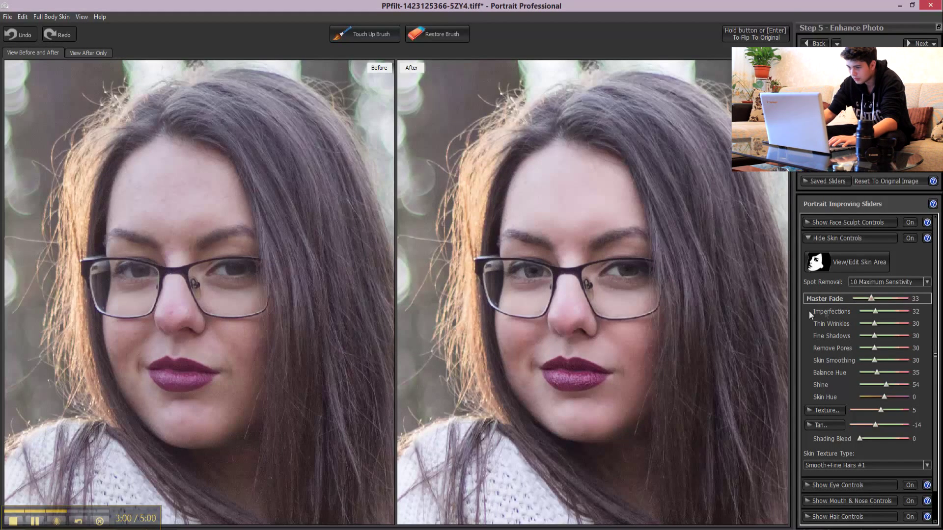
pyautogui.click(867, 384)
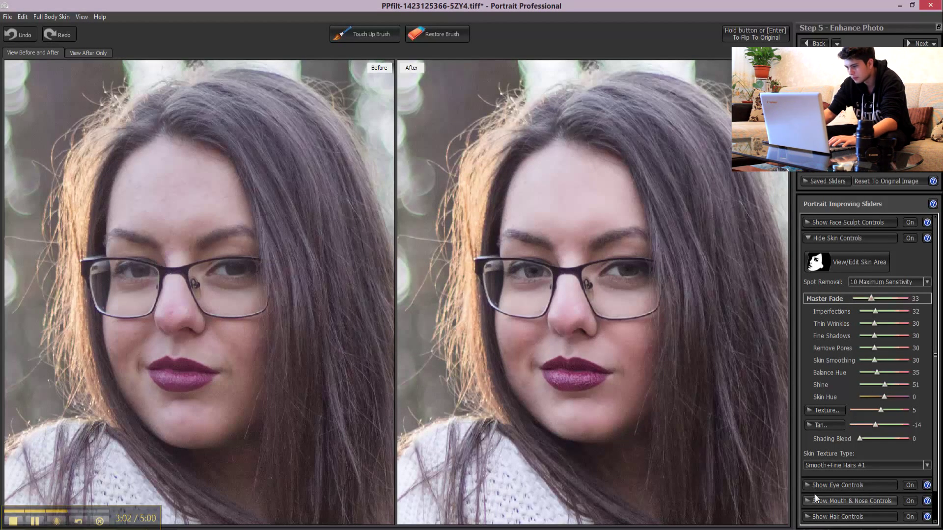
# Fade all eye enhancements to 0 with the Eye Controls Master Fade
pyautogui.click(910, 486)
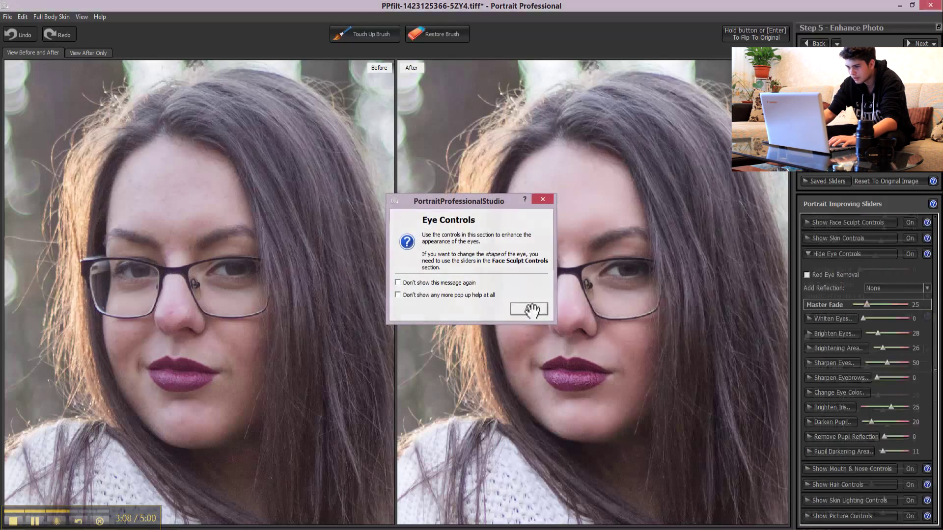
pyautogui.click(529, 309)
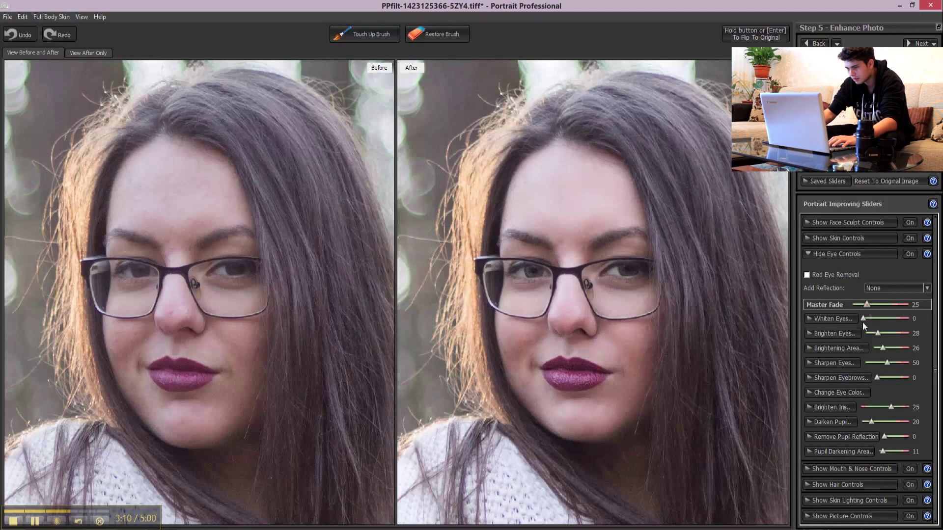
pyautogui.moveTo(868, 304); pyautogui.dragTo(853, 305)
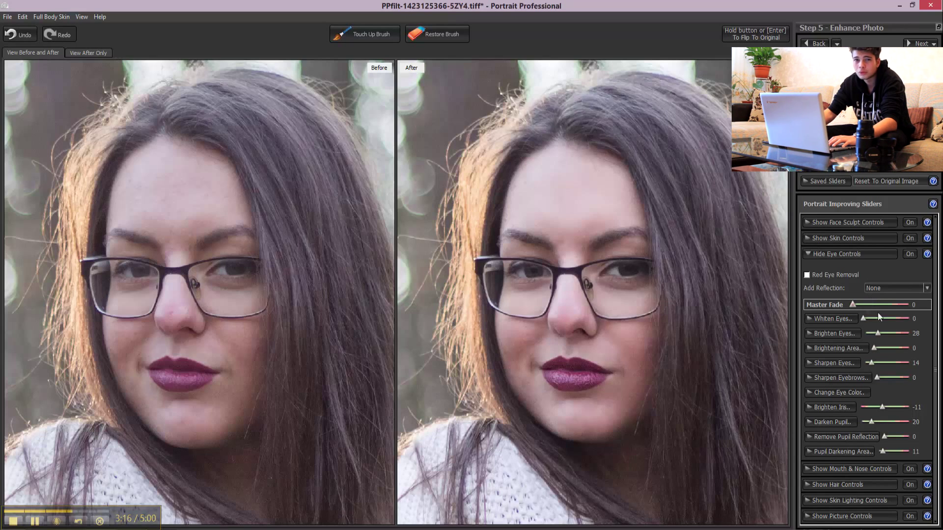
pyautogui.click(807, 254)
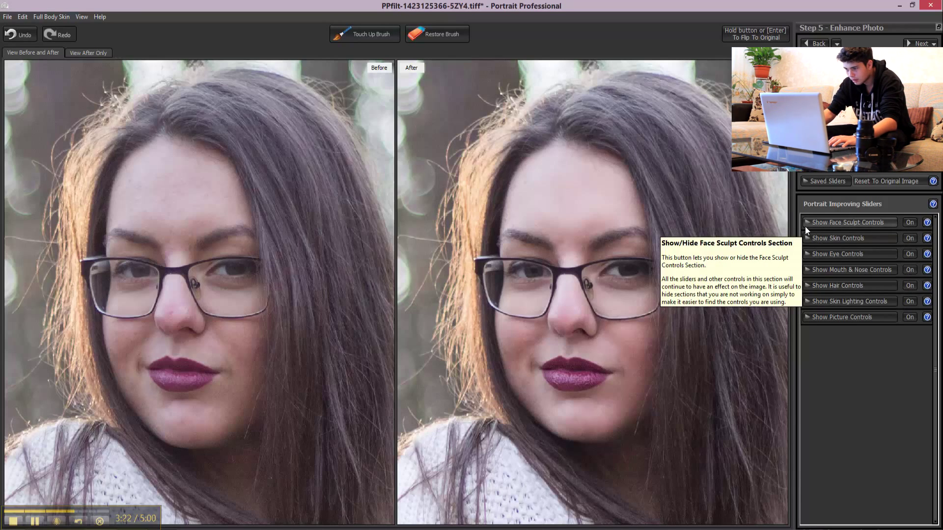
# Turn Face Sculpt off; raise skin smoothing to 80, pore removal to 88, fine shadows to 100
pyautogui.click(910, 222)
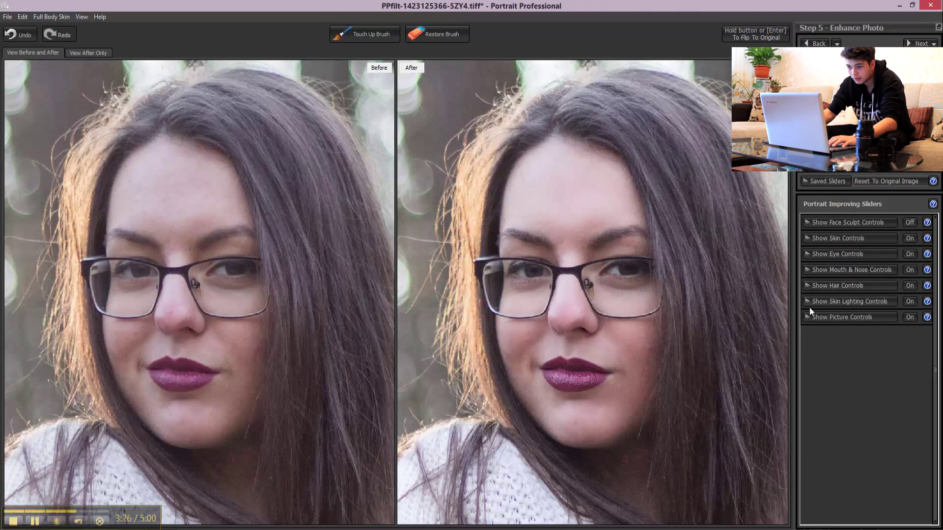
pyautogui.click(808, 238)
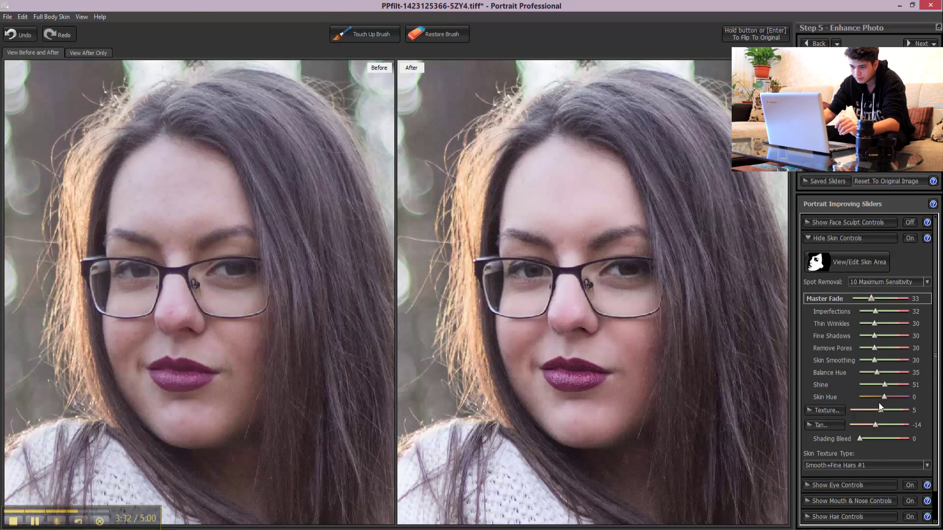
pyautogui.moveTo(874, 362); pyautogui.dragTo(899, 362)
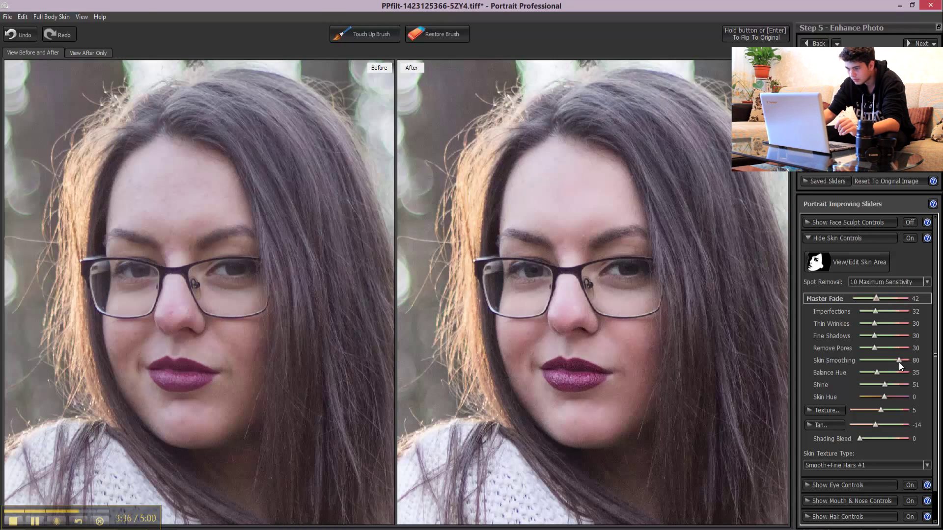
pyautogui.moveTo(875, 349); pyautogui.dragTo(903, 349)
pyautogui.moveTo(875, 337); pyautogui.dragTo(914, 337)
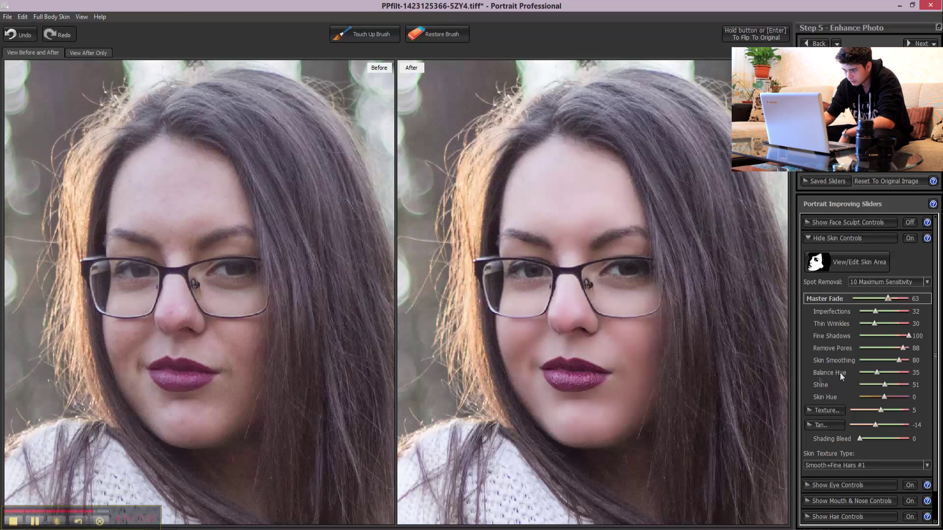
# Set skin balance hue to 53, imperfections to 13 and shading bleed to about 31
pyautogui.moveTo(877, 372); pyautogui.dragTo(885, 372)
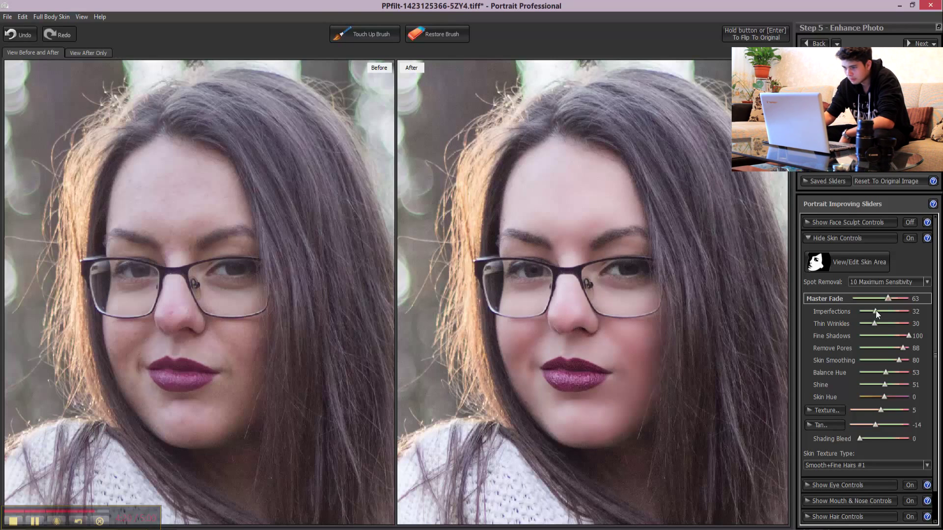
pyautogui.moveTo(876, 311); pyautogui.dragTo(894, 312)
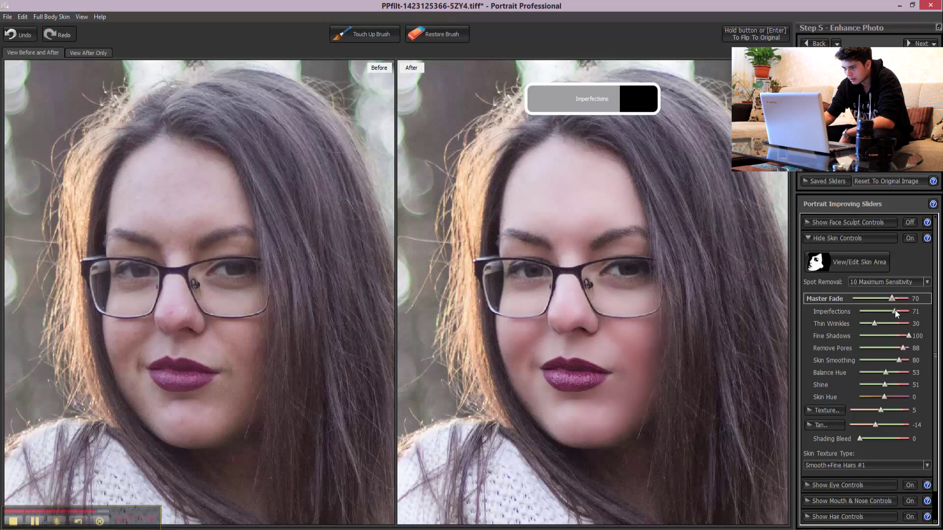
pyautogui.moveTo(889, 312)
pyautogui.mouseDown()
pyautogui.moveTo(860, 317)
pyautogui.moveTo(868, 314)
pyautogui.mouseUp()
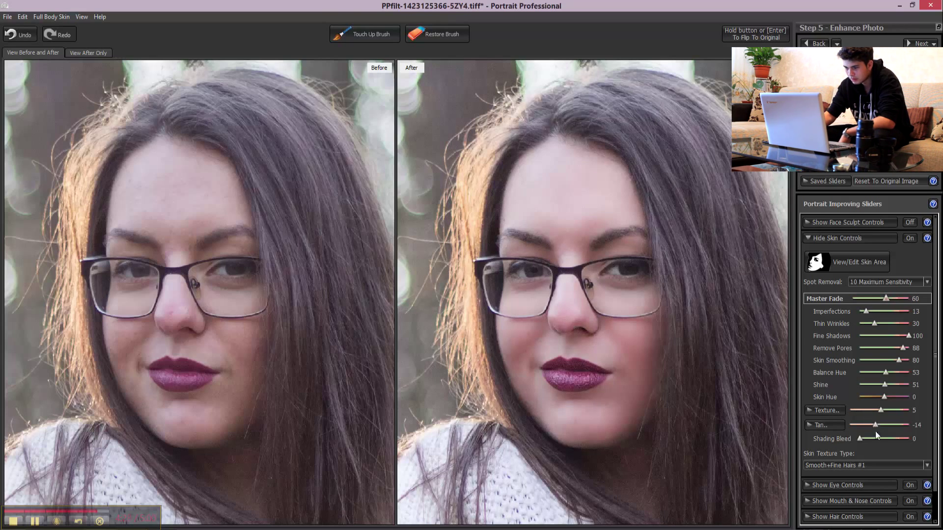
pyautogui.click(874, 439)
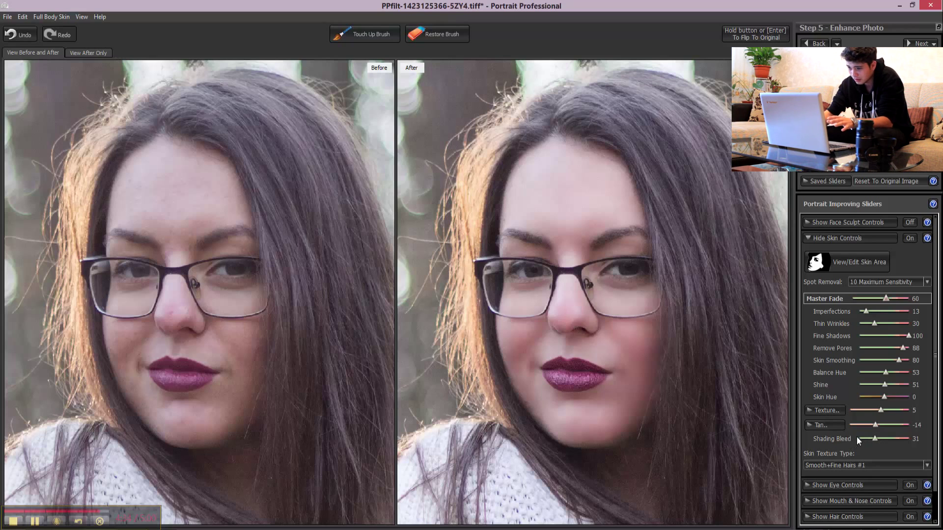
pyautogui.click(805, 239)
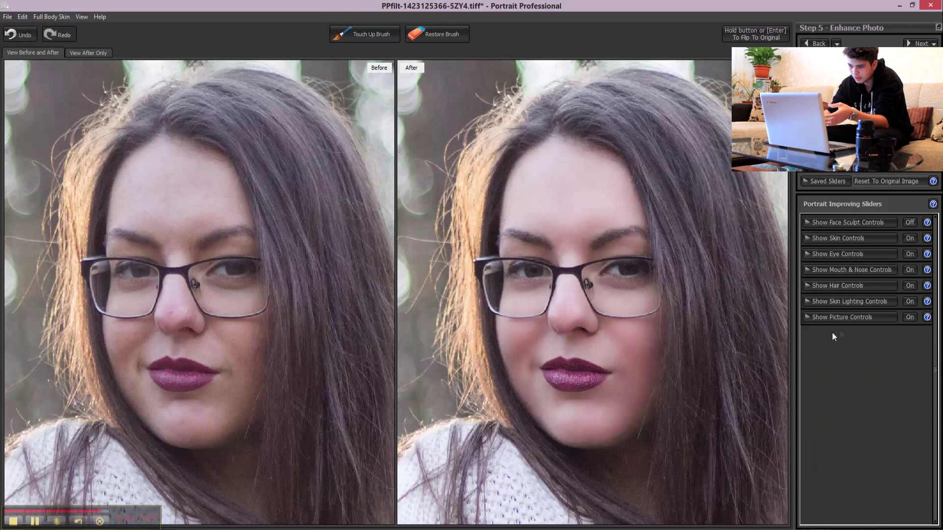
# In Mouth & Nose Controls, raise lip saturation to 54 and lip darkening to 83
pyautogui.click(808, 270)
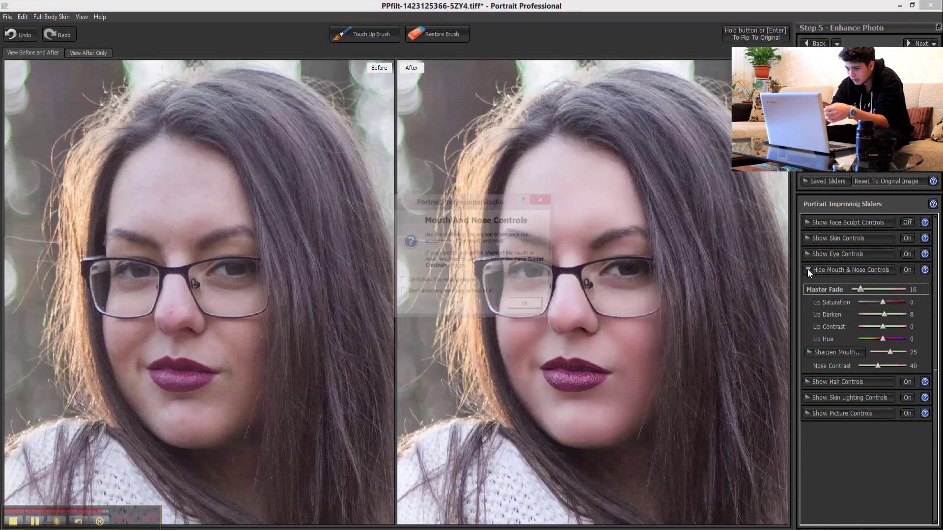
pyautogui.click(531, 310)
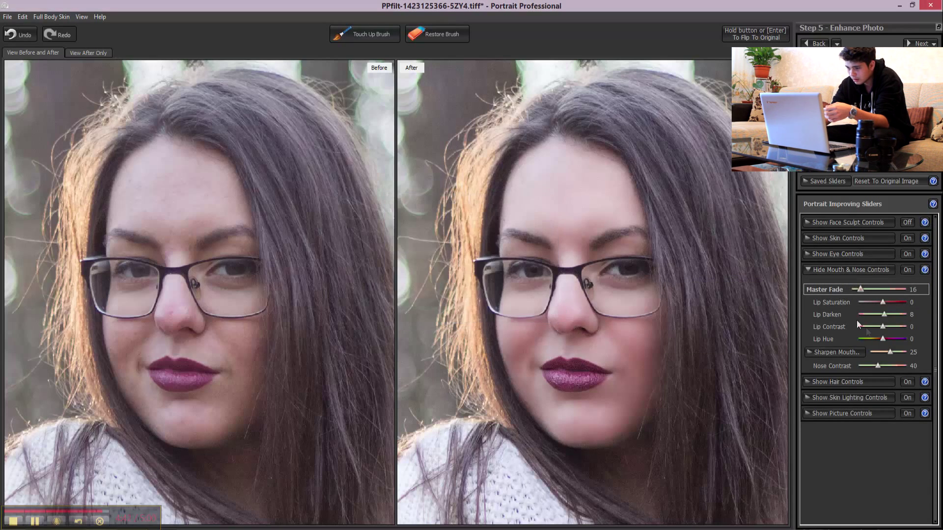
pyautogui.moveTo(883, 302)
pyautogui.mouseDown()
pyautogui.moveTo(895, 302)
pyautogui.moveTo(874, 315)
pyautogui.moveTo(901, 316)
pyautogui.mouseUp()
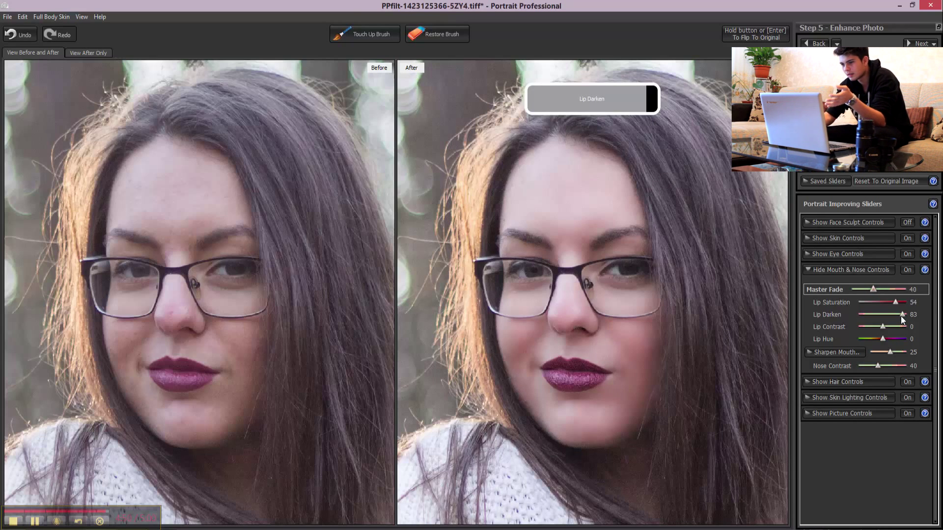
pyautogui.moveTo(901, 317); pyautogui.dragTo(900, 316)
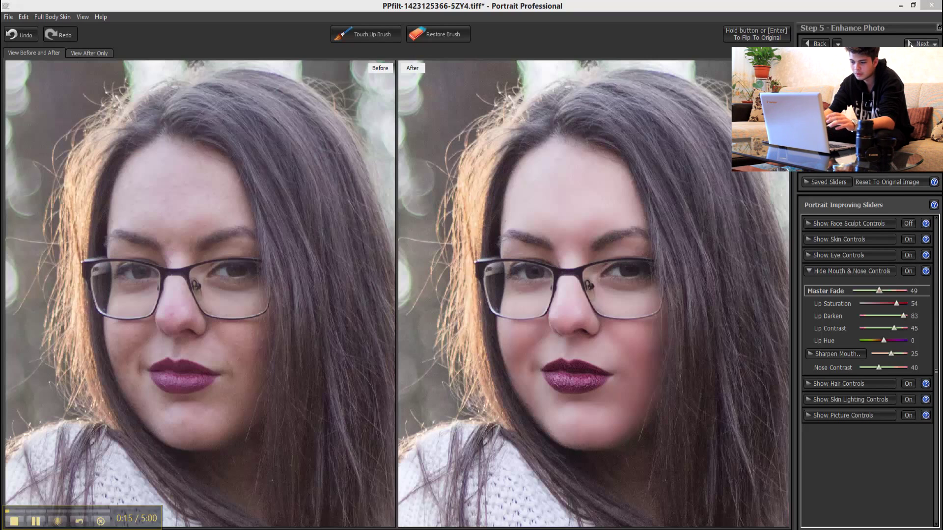
# Finish enhancing so the retouched portrait is saved back to Photoshop
pyautogui.click(910, 44)
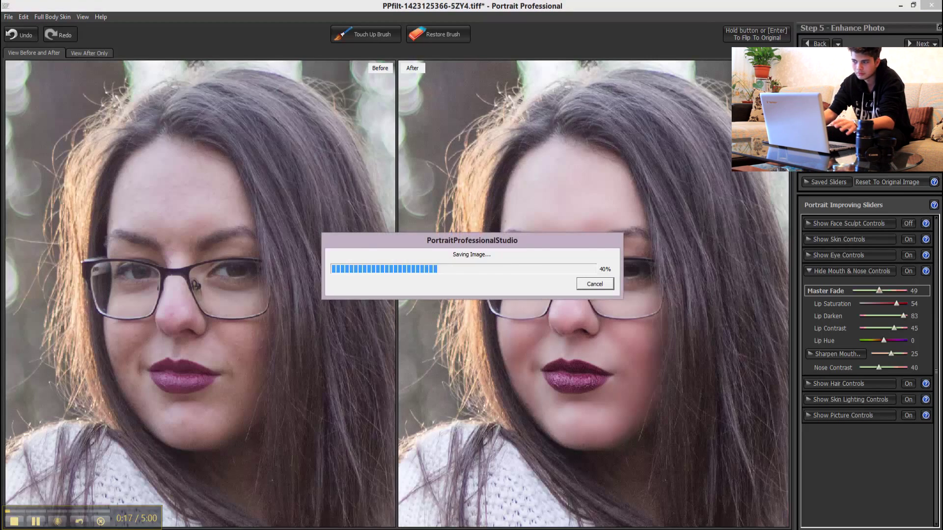